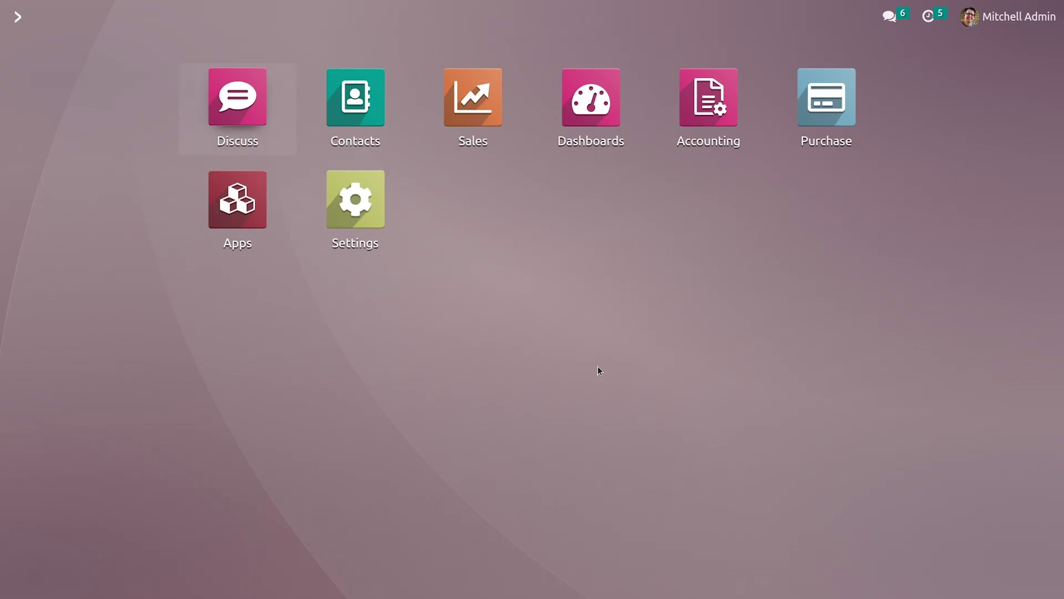
Open the Accounting settings and scroll down to Default Terms & Conditions.
left_click(754, 103)
left_click(518, 17)
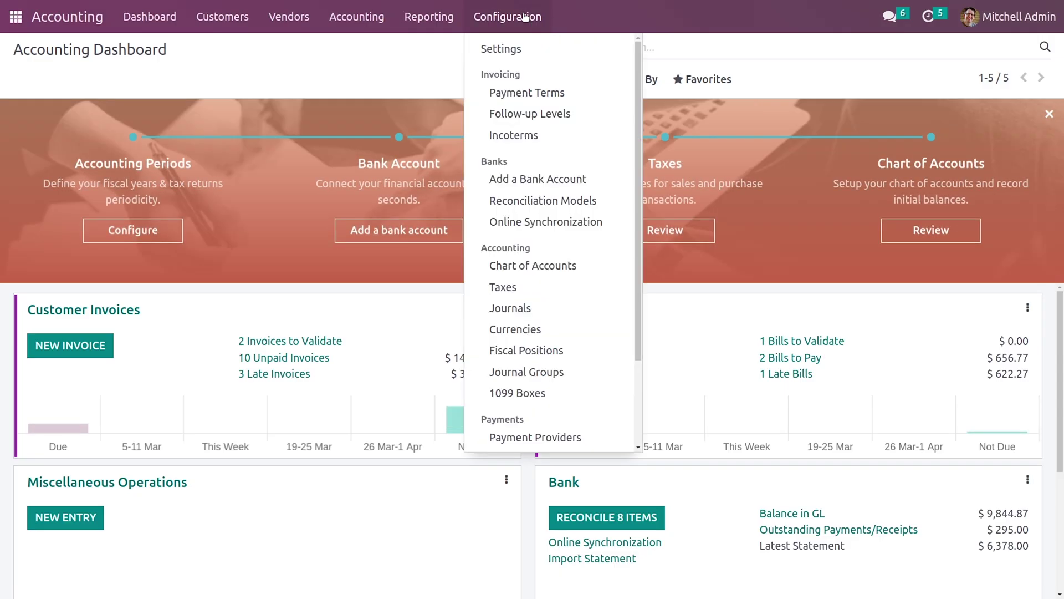
left_click(516, 46)
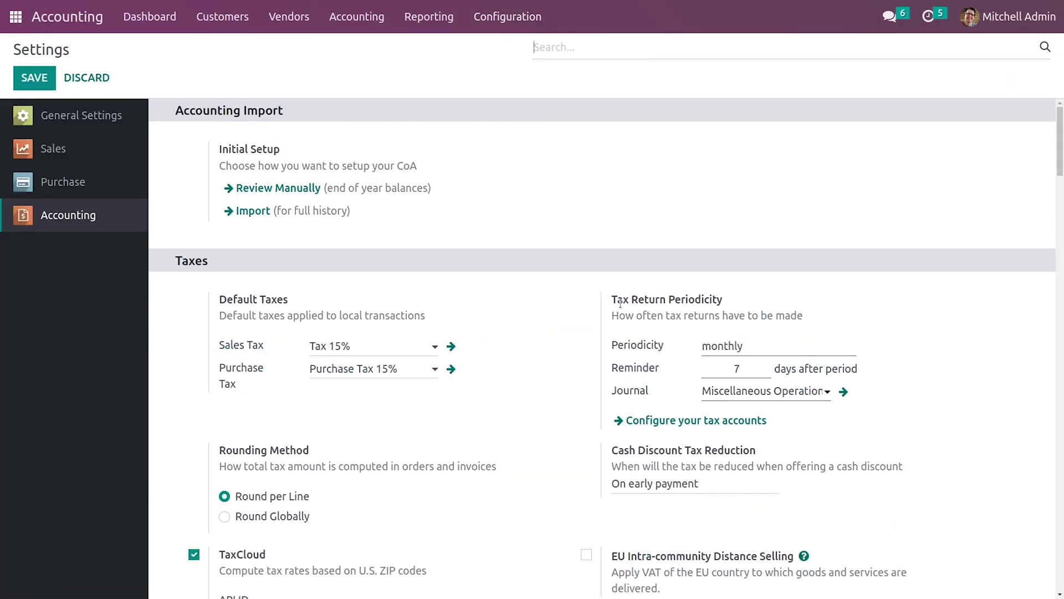
scroll(621, 302, "down", 15)
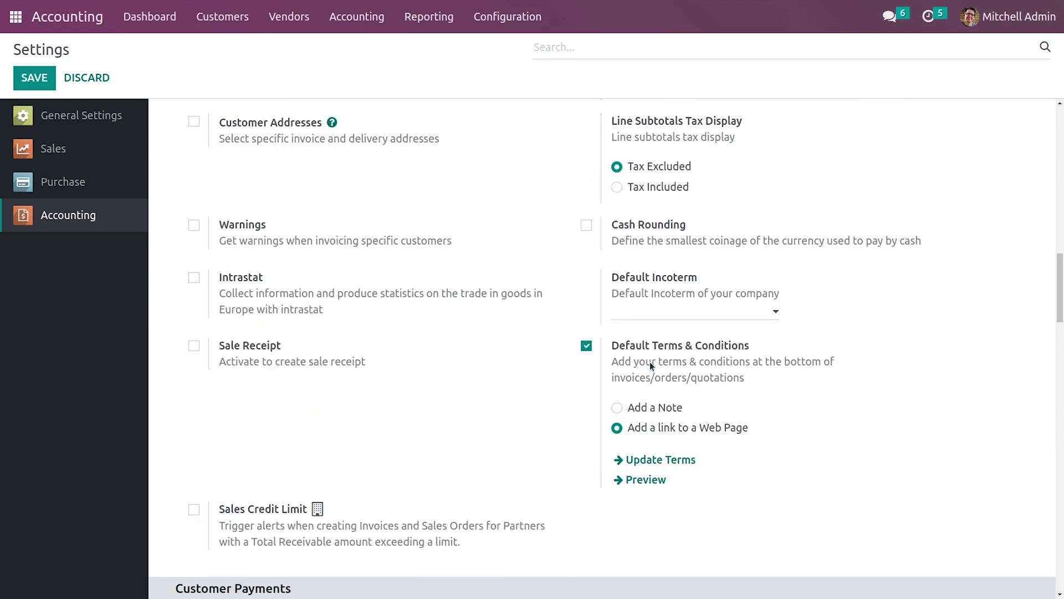
Set Default Terms & Conditions to Add a Note reading 'Terms and Condition' and save.
left_click(616, 408)
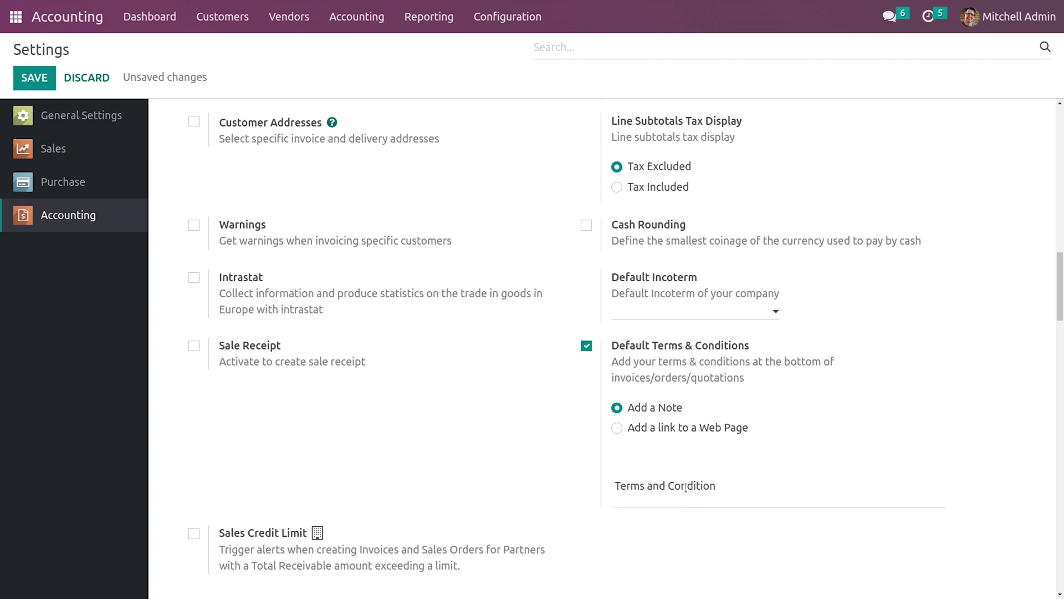
left_click_drag(728, 482, 610, 487)
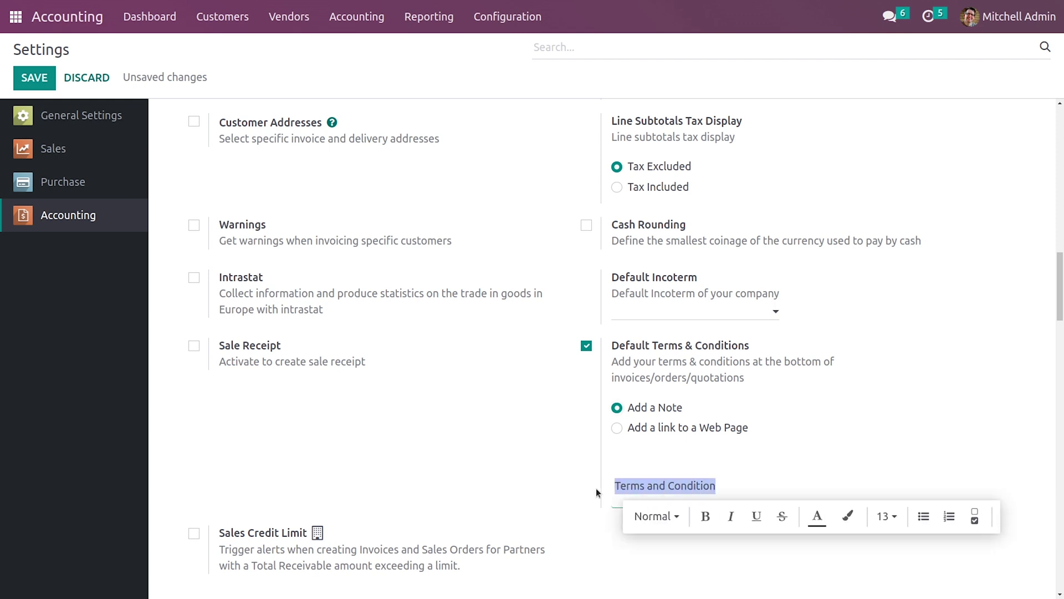
key("Left")
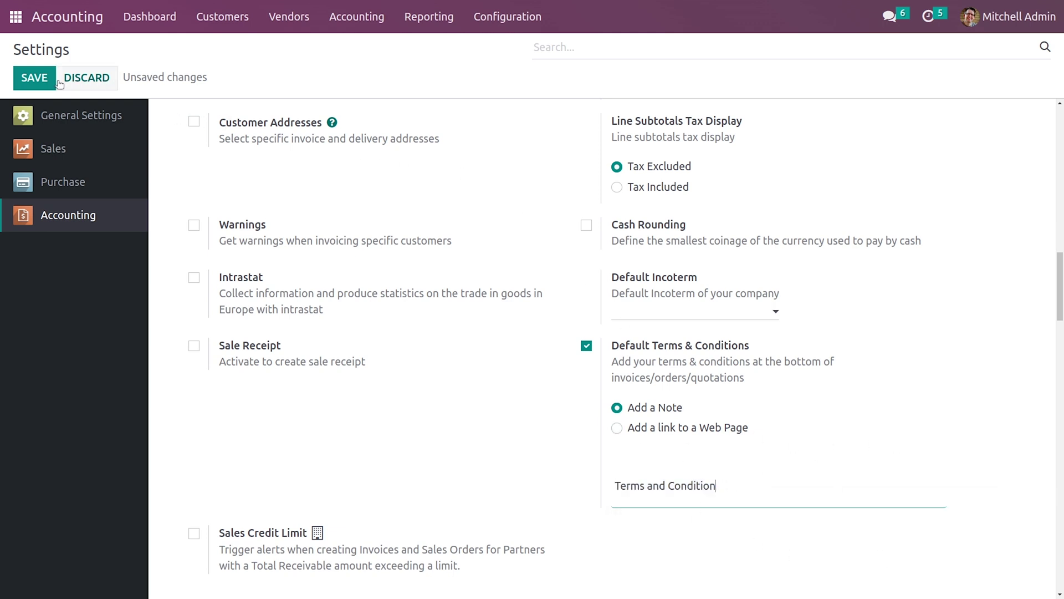
left_click(35, 77)
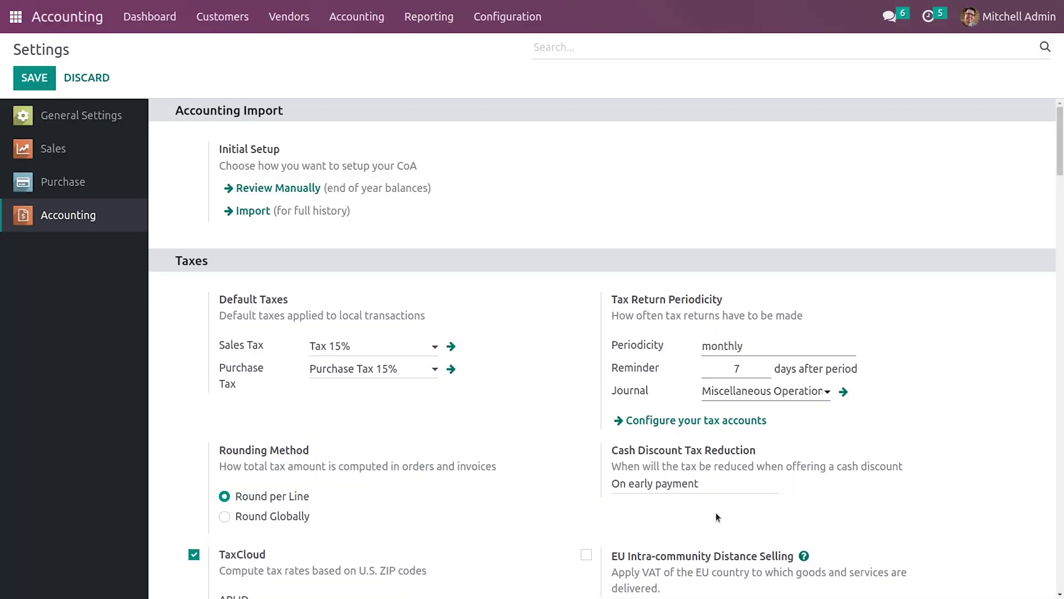
Review the saved settings page, then return to the Odoo home menu.
scroll(717, 518, "down", 12)
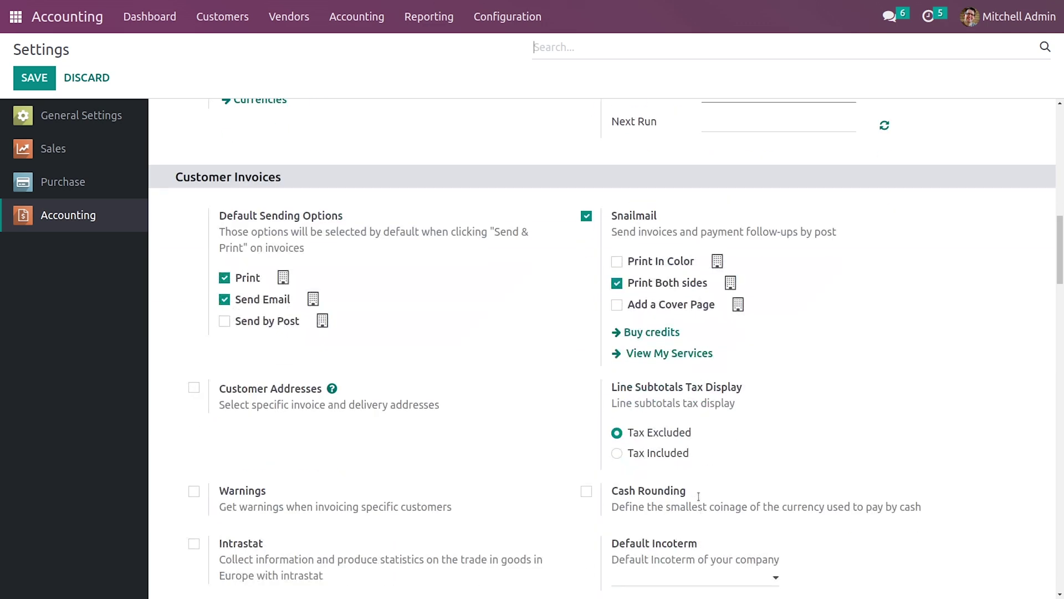
scroll(704, 485, "down", 3)
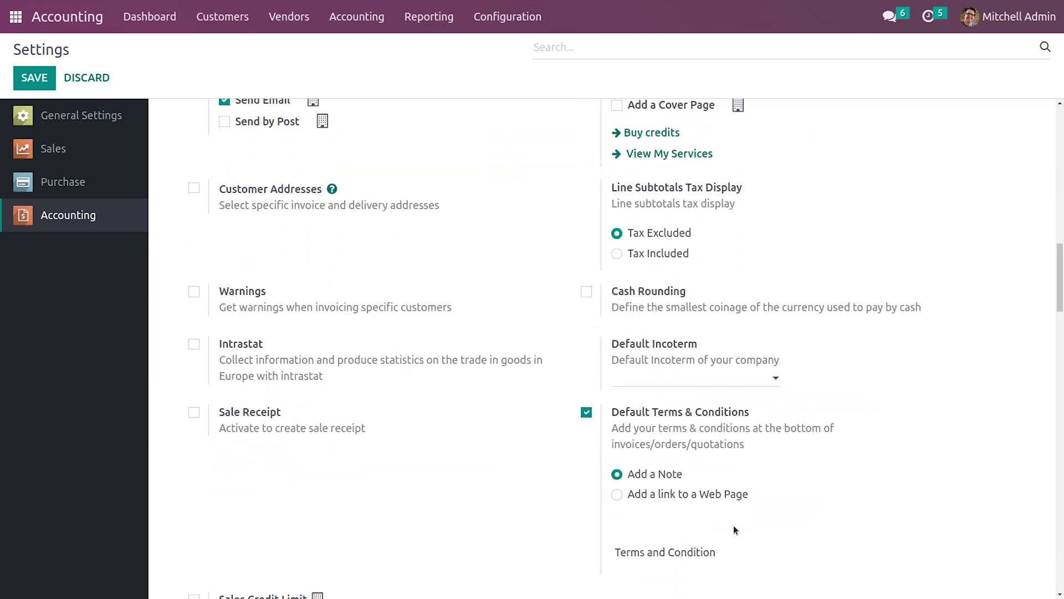
scroll(733, 528, "down", 3)
scroll(726, 515, "up", 4)
scroll(726, 510, "down", 4)
scroll(748, 504, "up", 4)
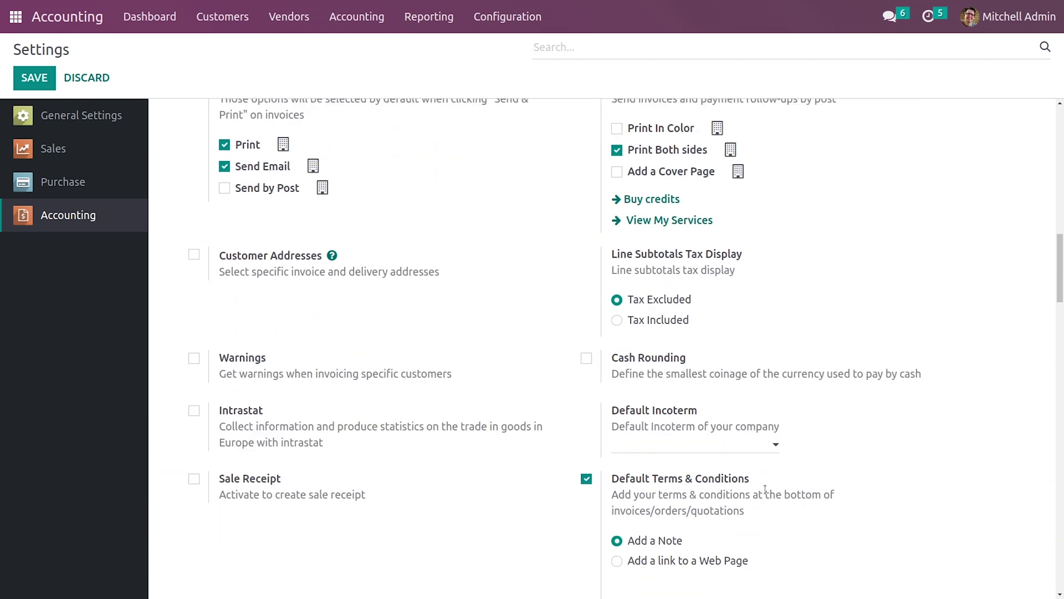
scroll(638, 277, "up", 4)
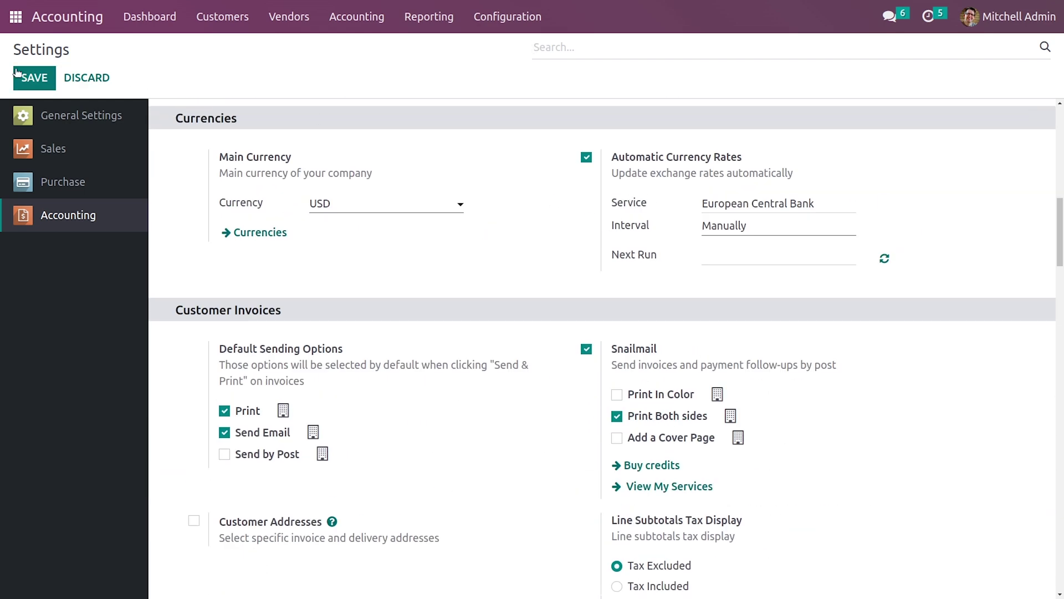
left_click(16, 16)
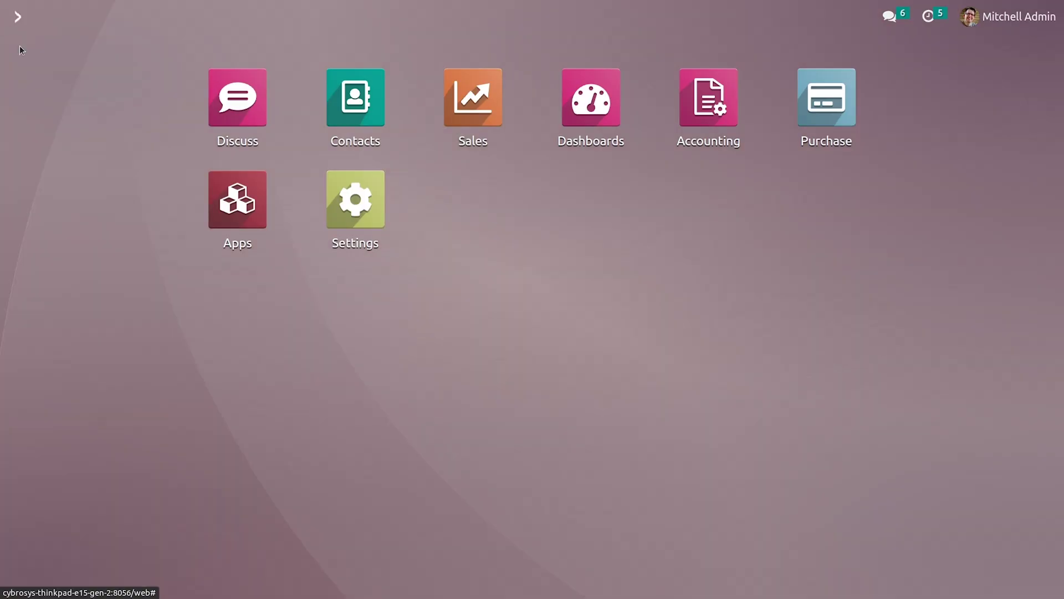
Start a new Sales quotation for customer Deco Addict.
left_click(503, 97)
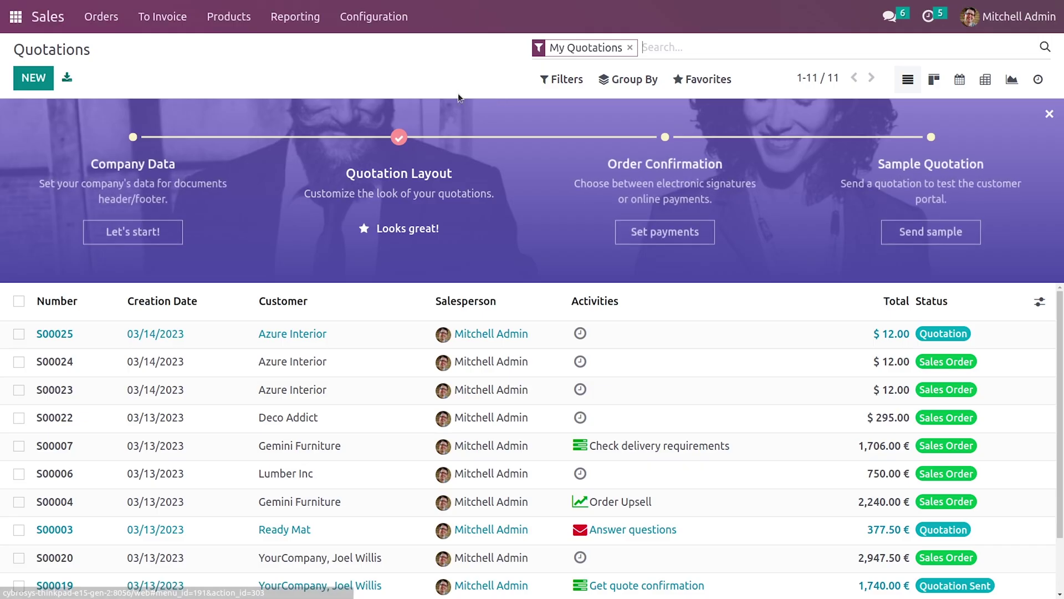
left_click(35, 80)
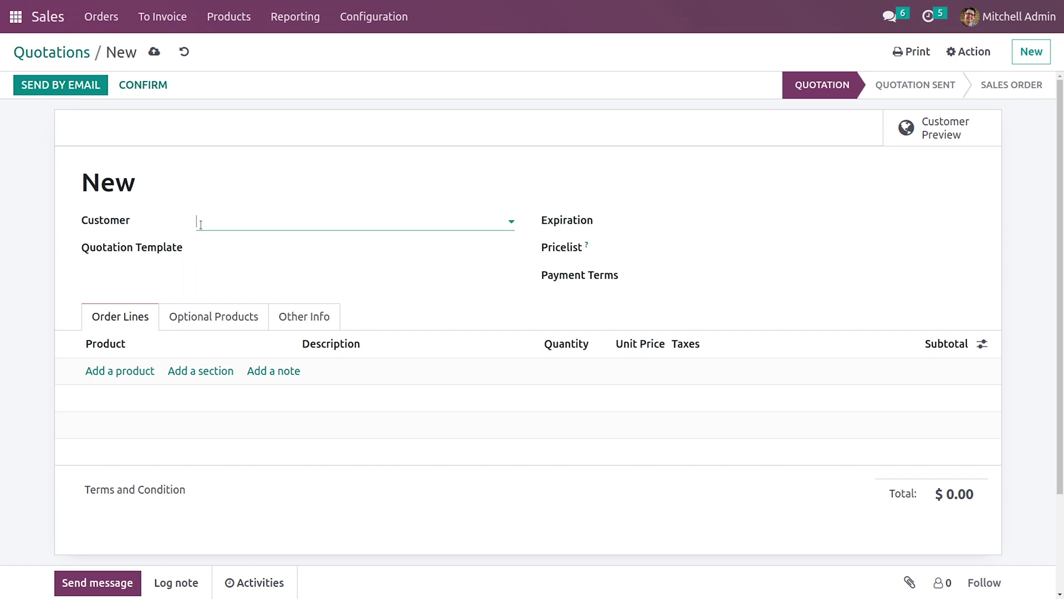
left_click(235, 225)
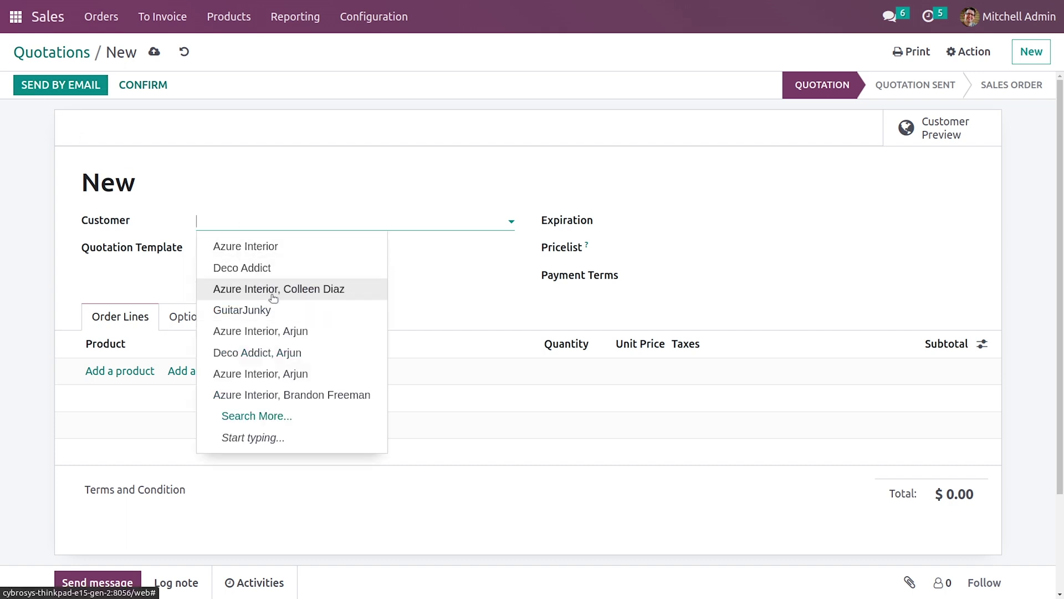
left_click(263, 270)
Add one Chair floor protection, save quotation S00026, and print it as Quotation / Order PDF.
left_click(88, 390)
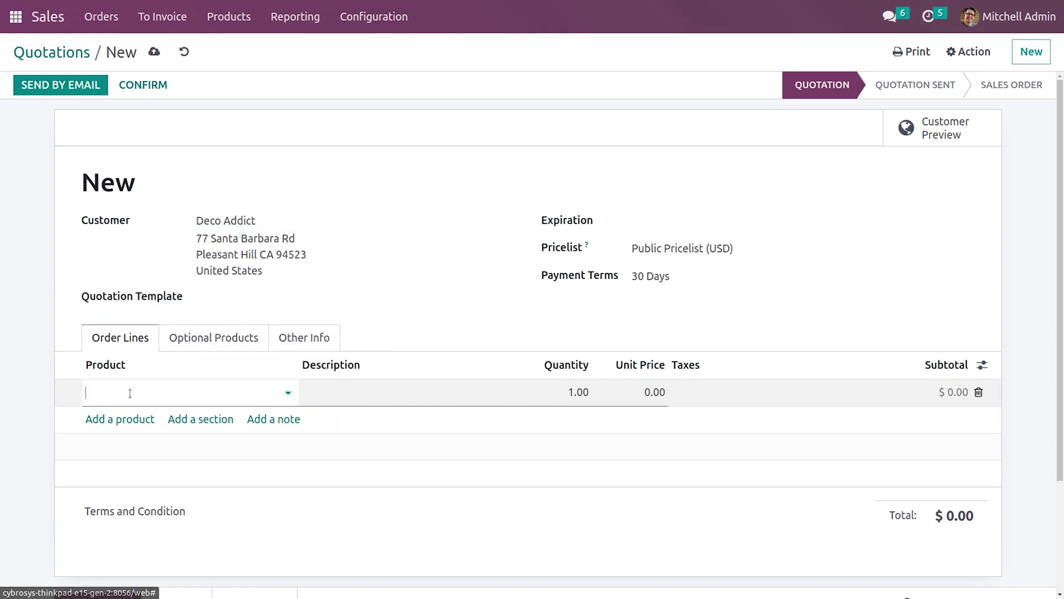
left_click(150, 393)
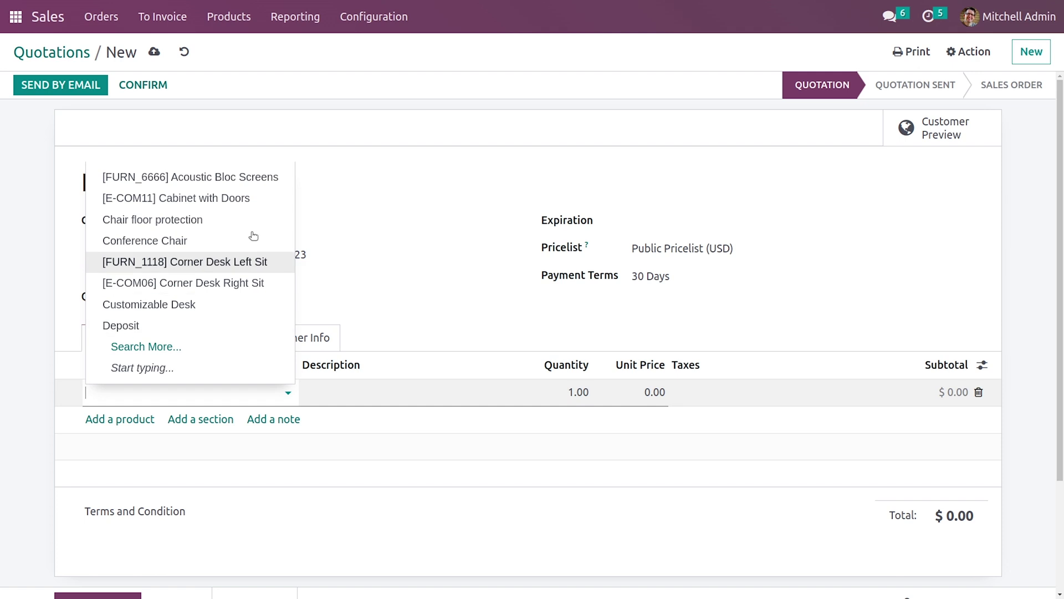
left_click(197, 219)
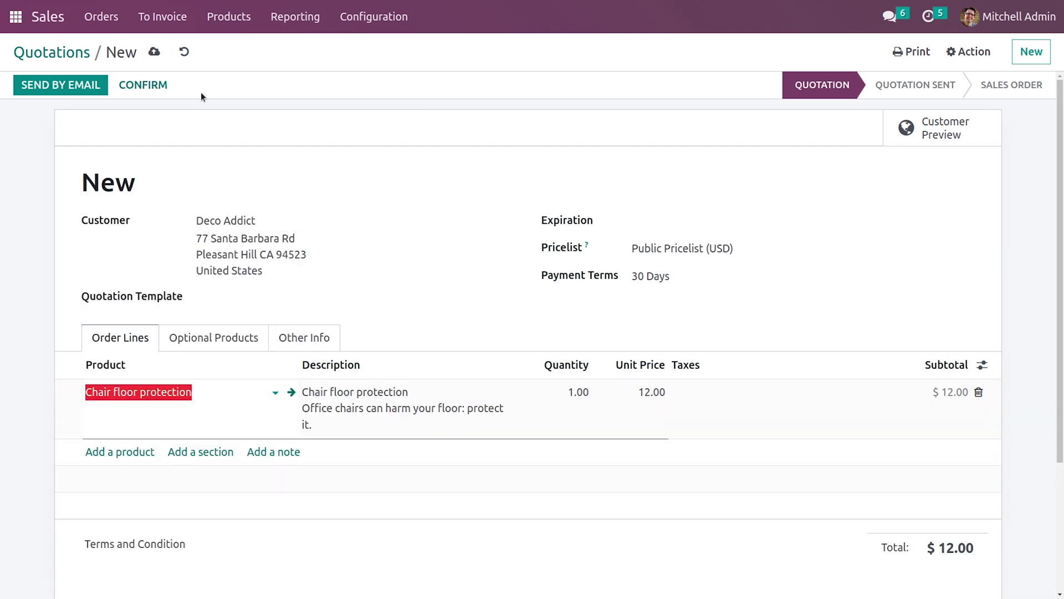
left_click(154, 52)
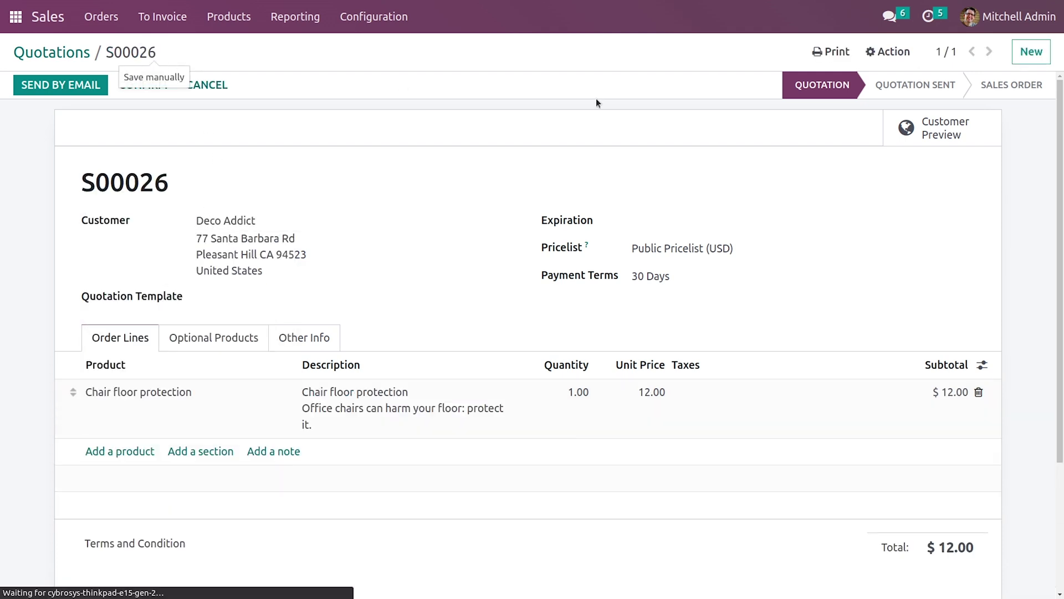
left_click(820, 51)
left_click(826, 78)
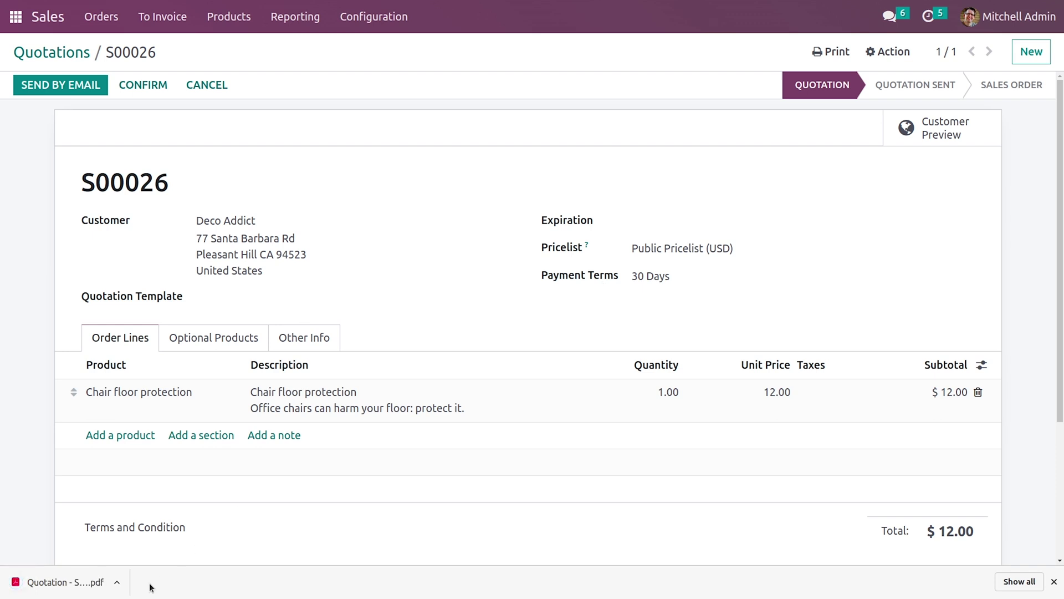
View the downloaded S00026 PDF's Terms and Condition note, then close the PDF tab.
left_click(74, 583)
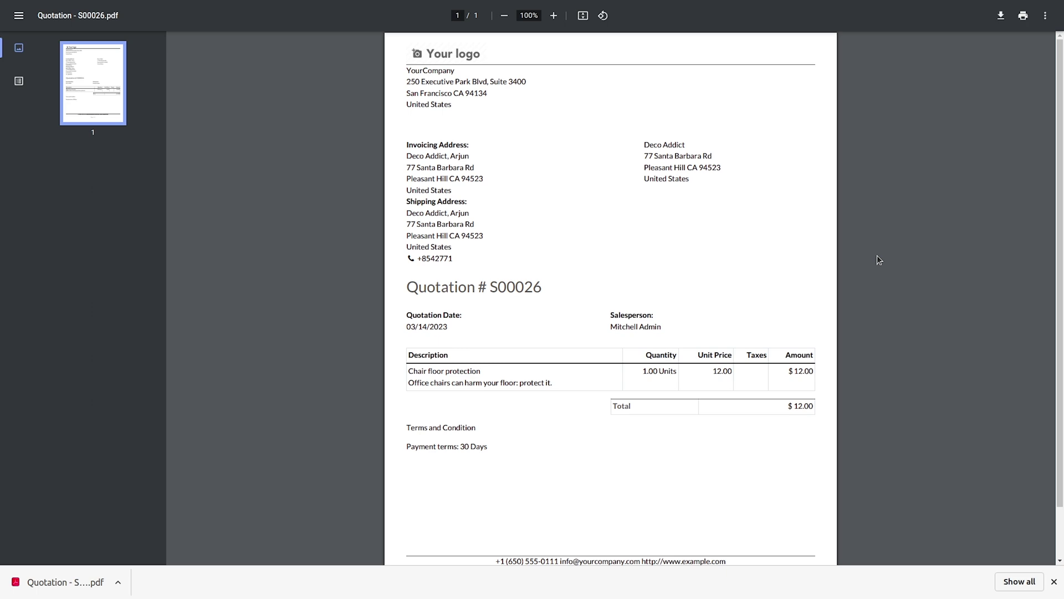
key("F11")
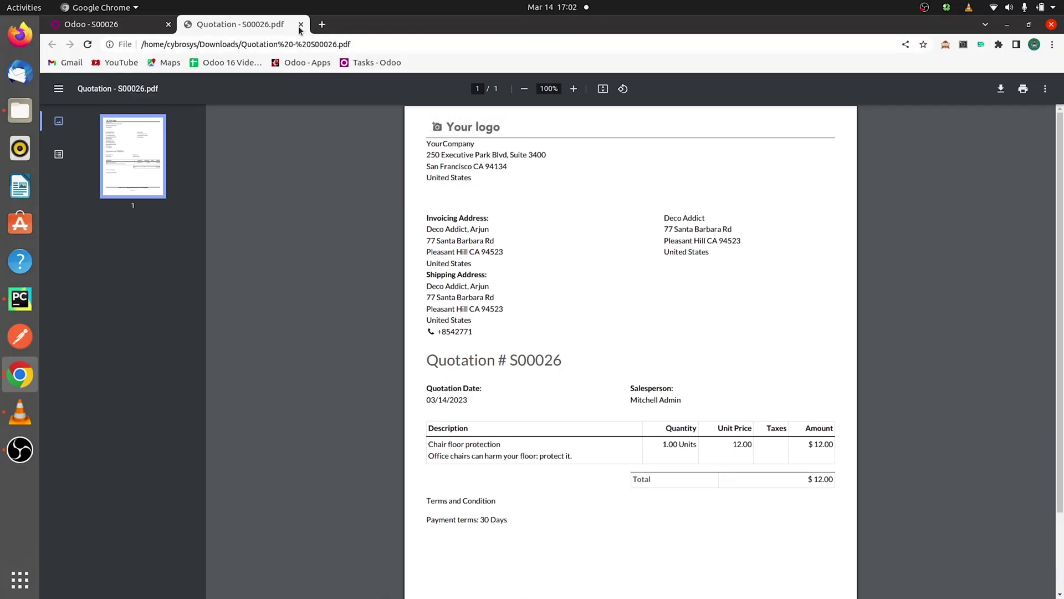
left_click(301, 24)
key("F11")
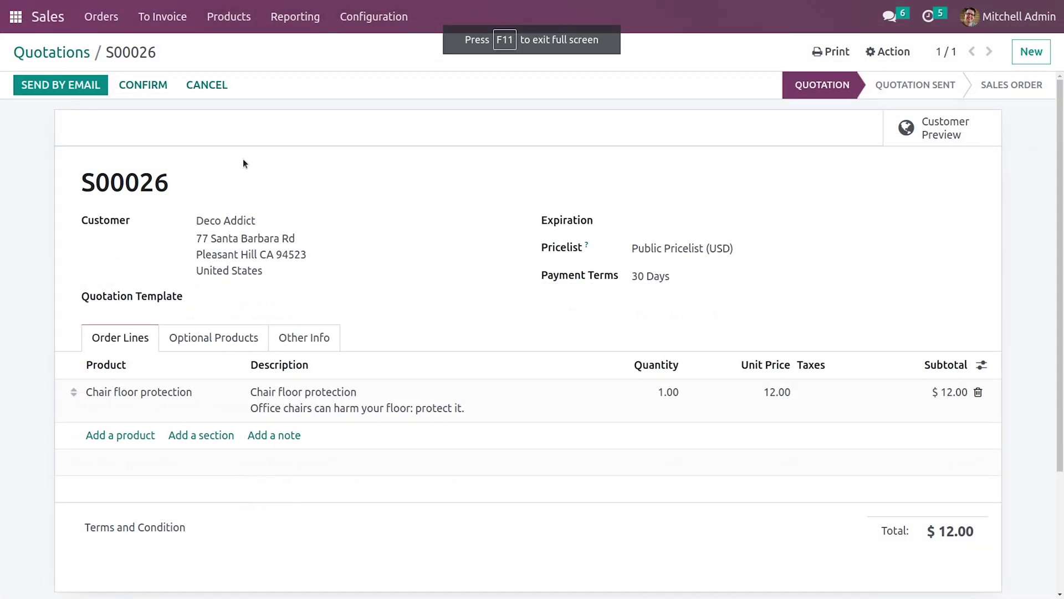
Confirm S00026 as a sales order and create a Regular invoice for it.
left_click(136, 89)
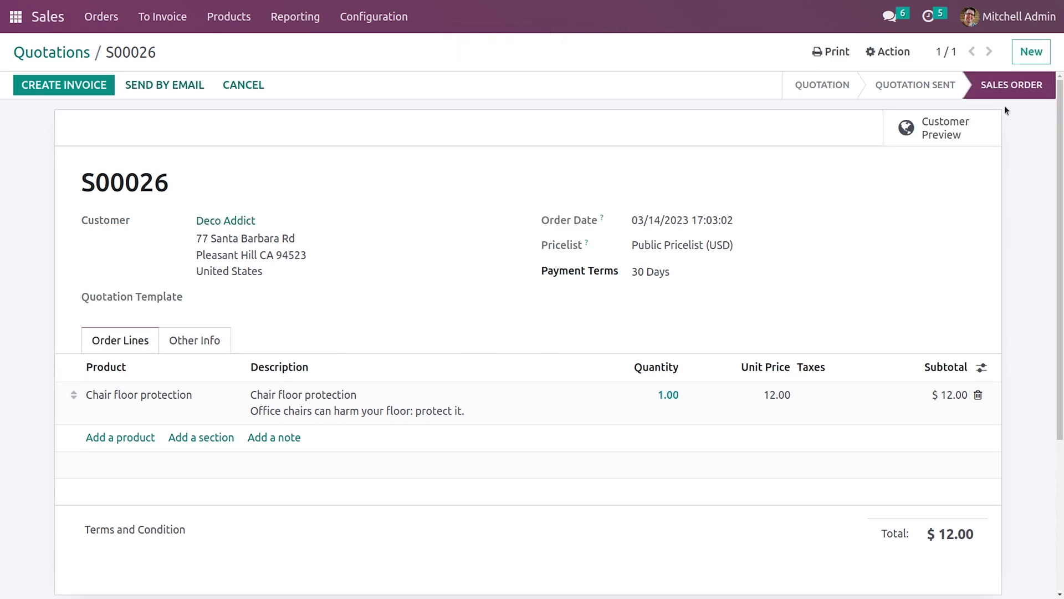
left_click(65, 86)
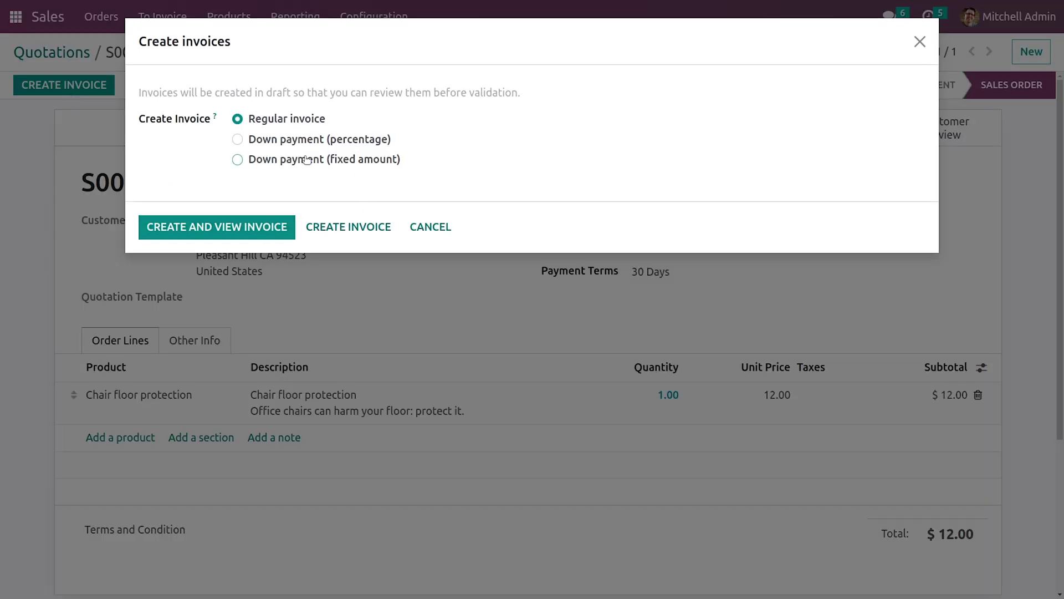
left_click(338, 227)
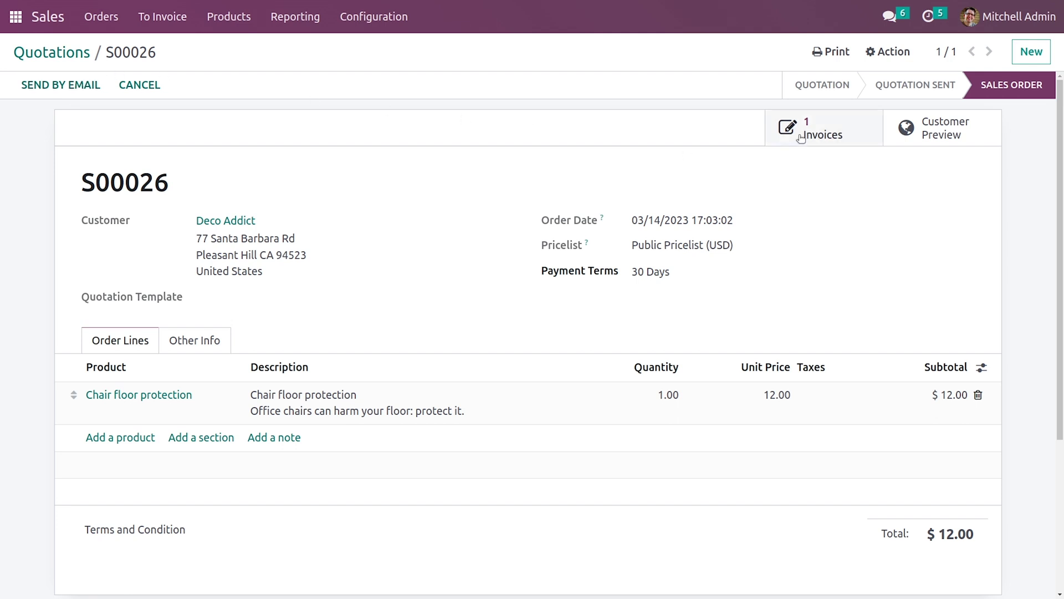
left_click(934, 140)
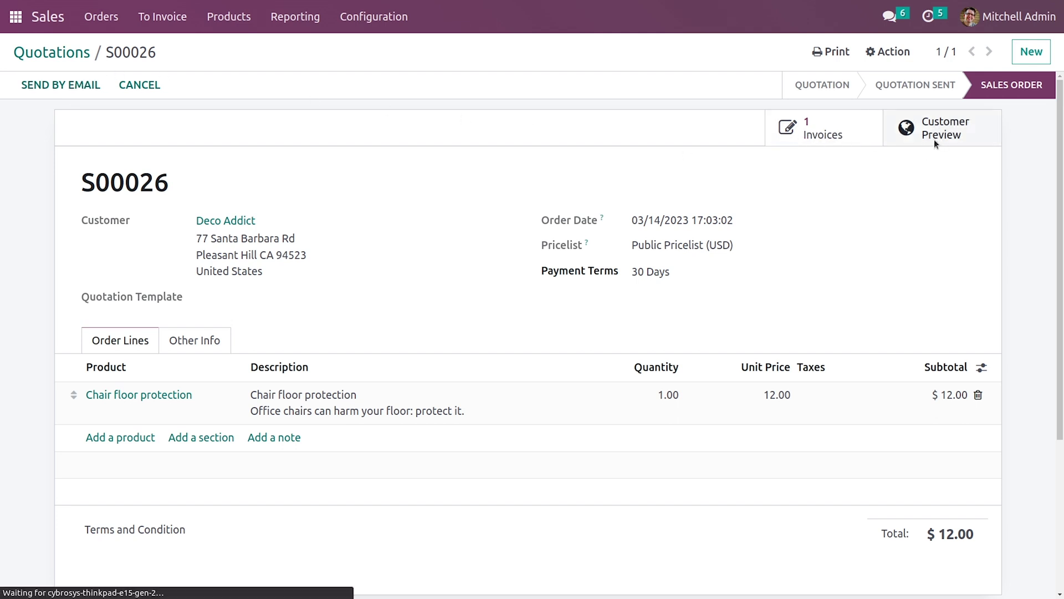
Check the Terms & Conditions on the S00026 portal page, then open the portal documents overview.
scroll(620, 354, "down", 5)
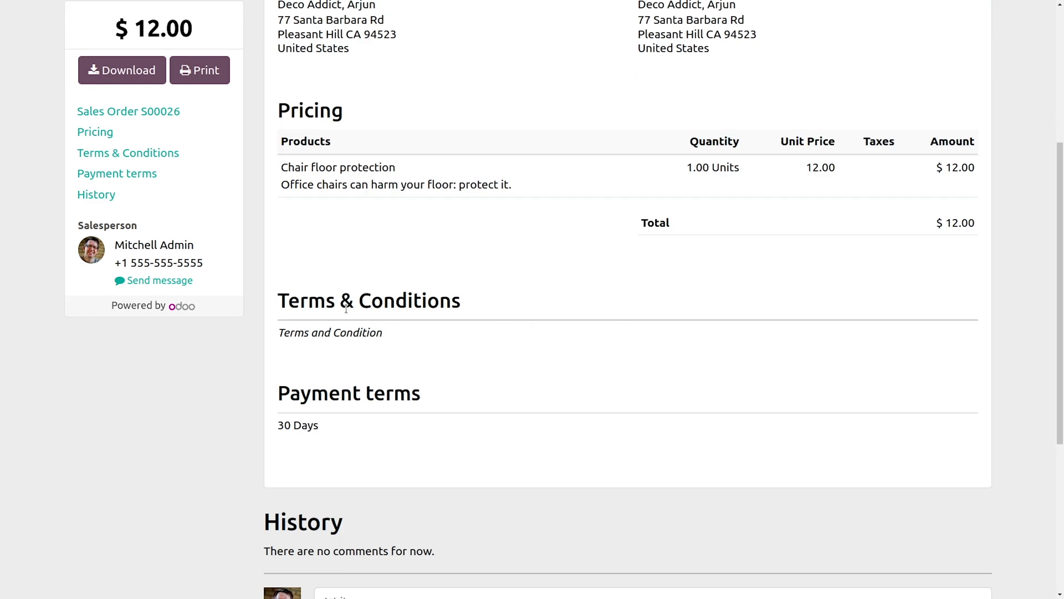
scroll(500, 327, "up", 5)
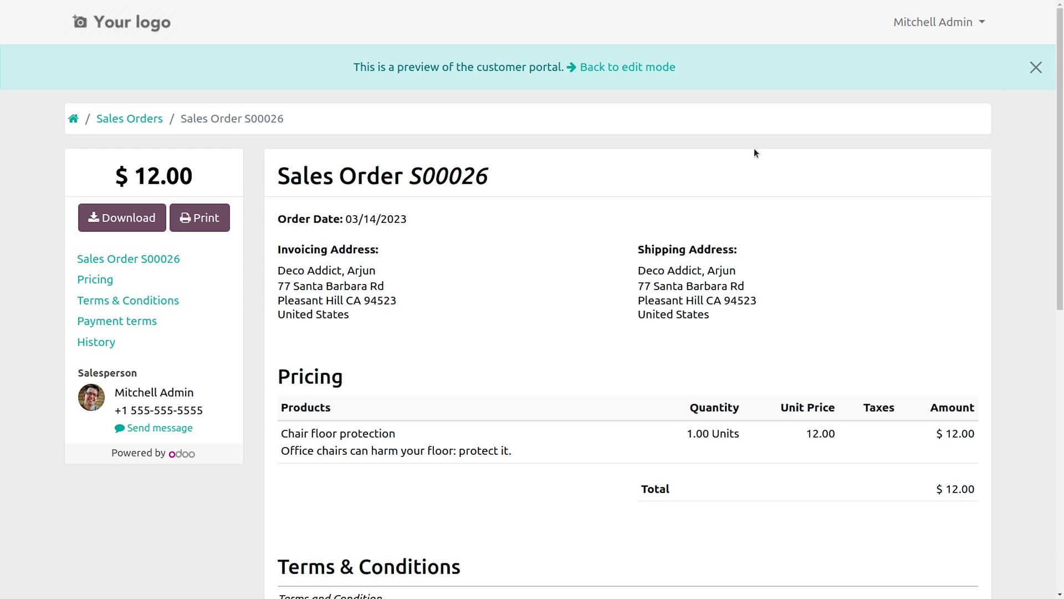
left_click(1035, 68)
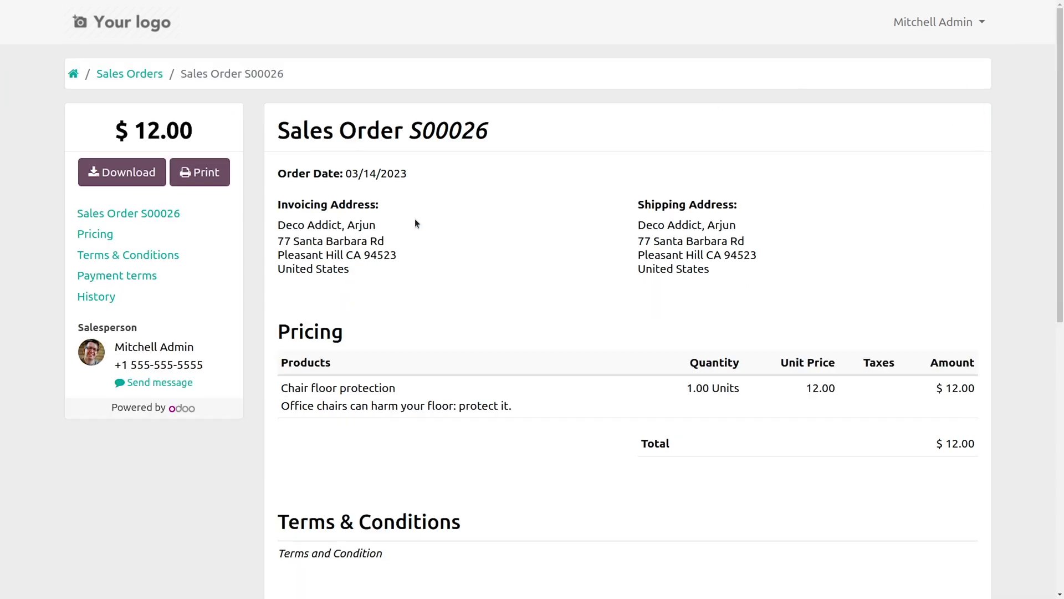
key("F11")
key("F11")
left_click(103, 76)
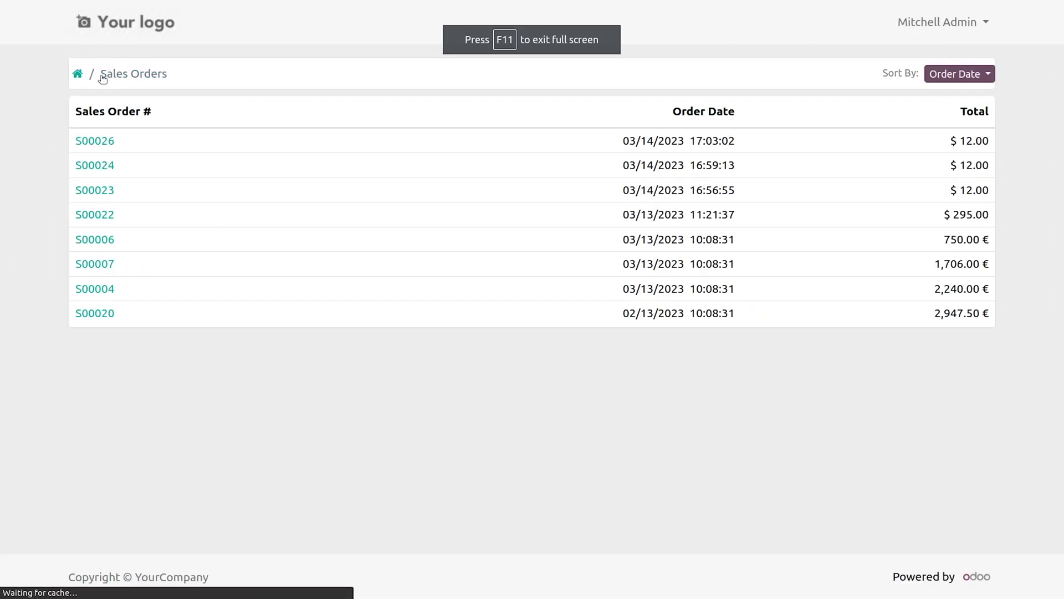
left_click(84, 75)
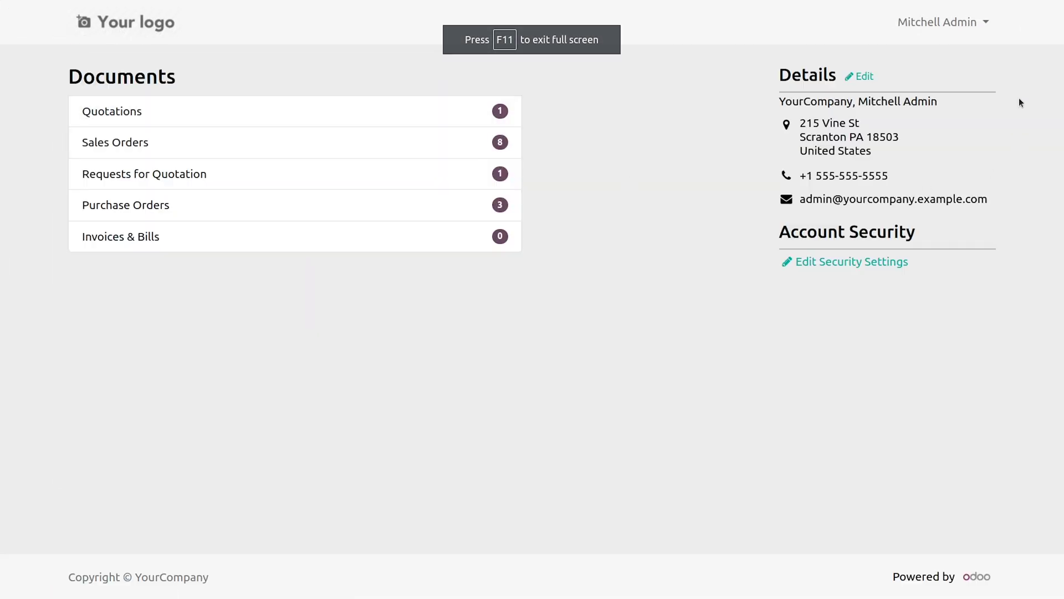
Leave the customer portal through the user menu's Apps and open Accounting.
left_click(947, 29)
left_click(918, 62)
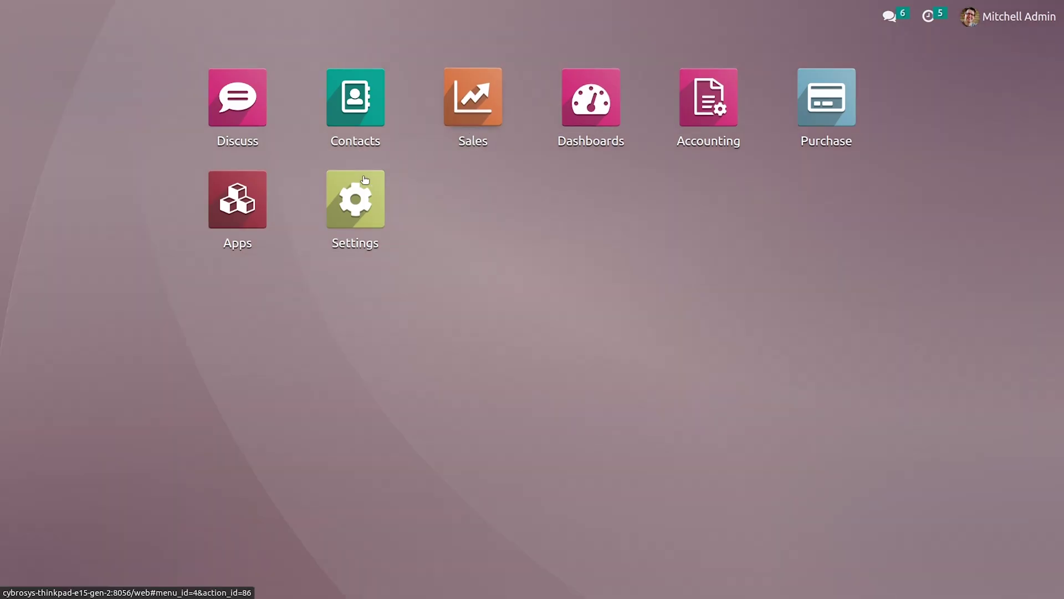
left_click(700, 126)
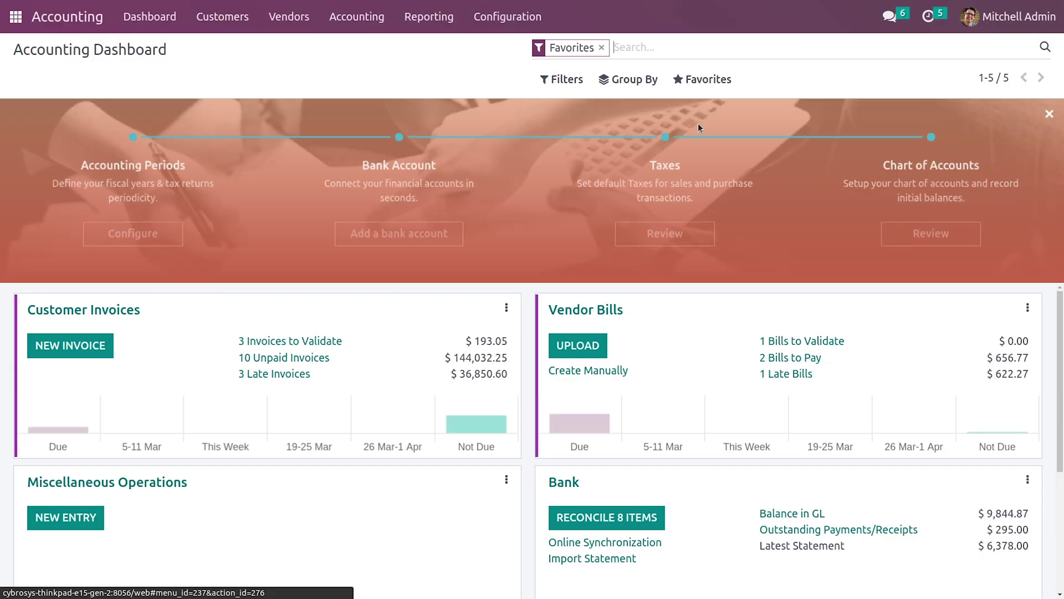
left_click(485, 16)
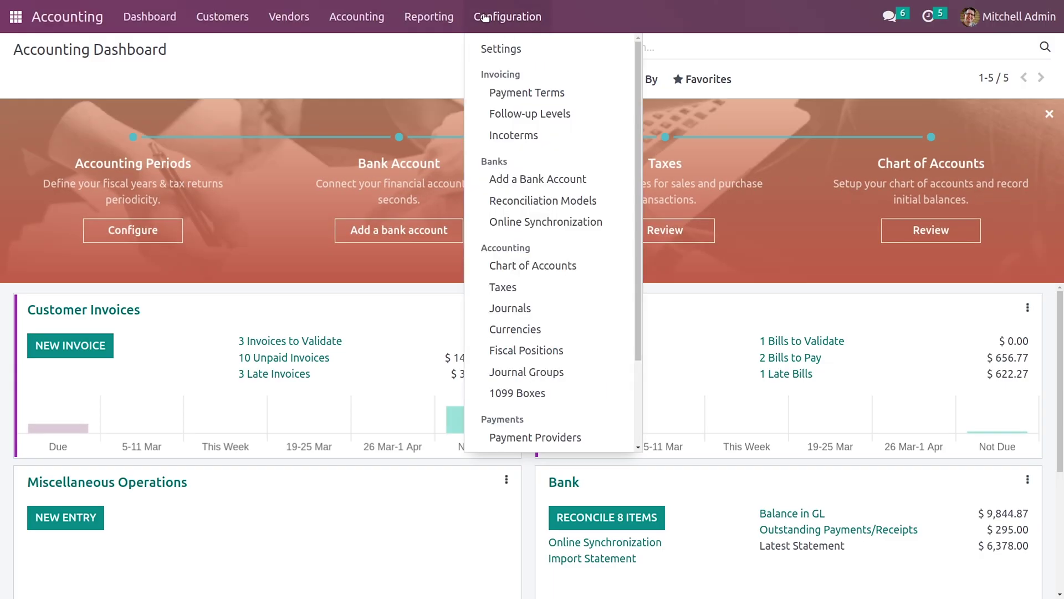
Change Default Terms & Conditions to 'Add a link to a Web Page' and save the settings.
left_click(494, 49)
scroll(694, 280, "down", 8)
scroll(713, 451, "down", 8)
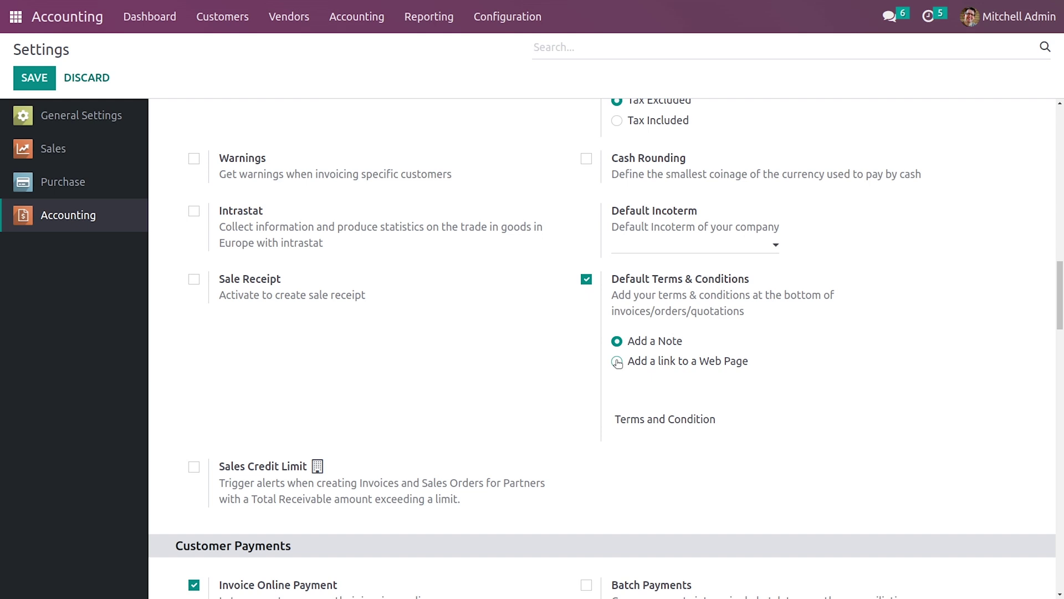
left_click(617, 362)
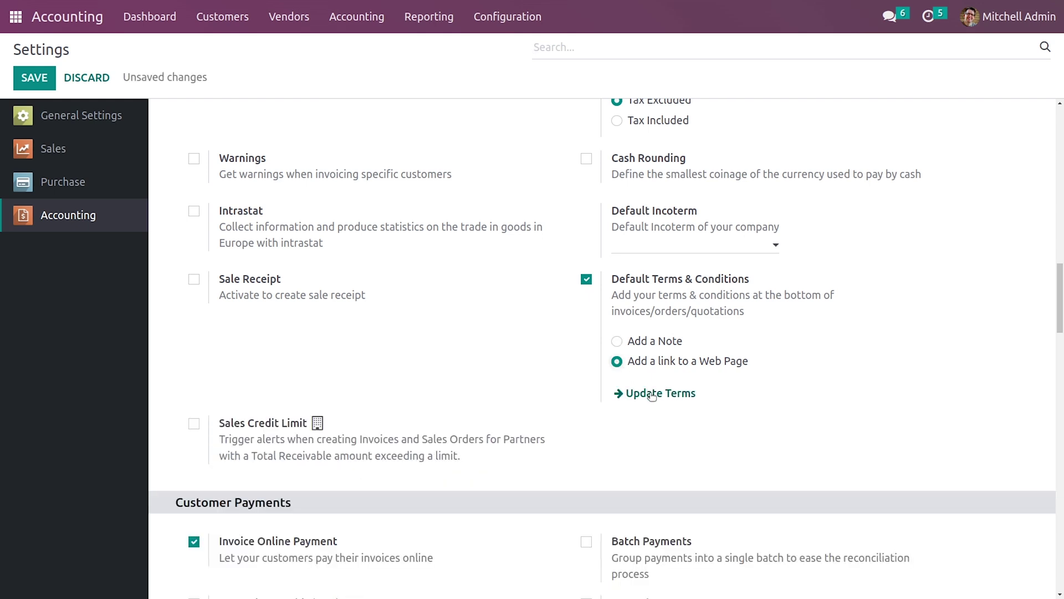
left_click(681, 393)
left_click(297, 134)
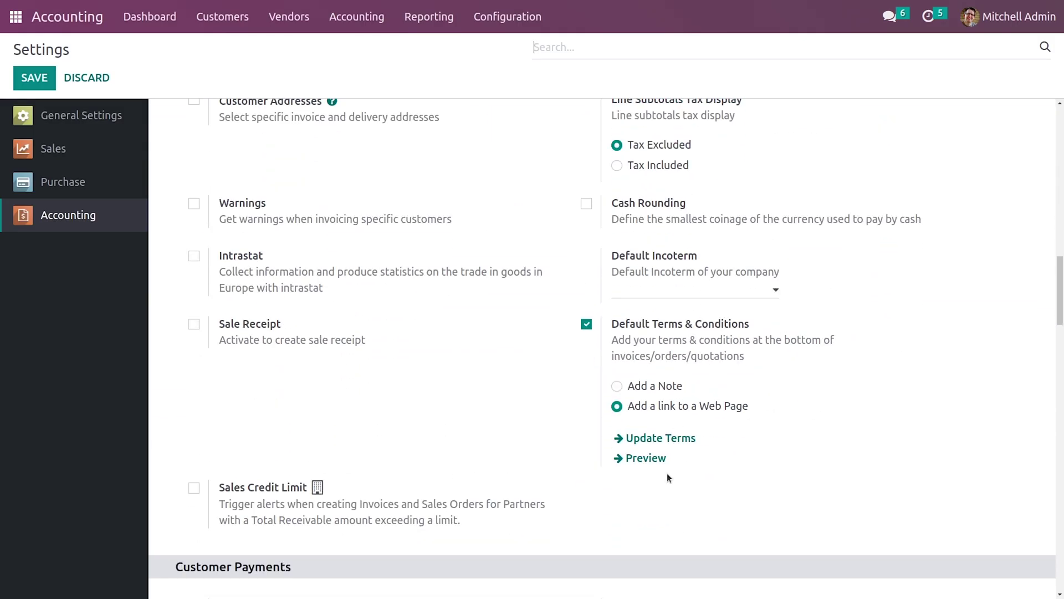
left_click(646, 347)
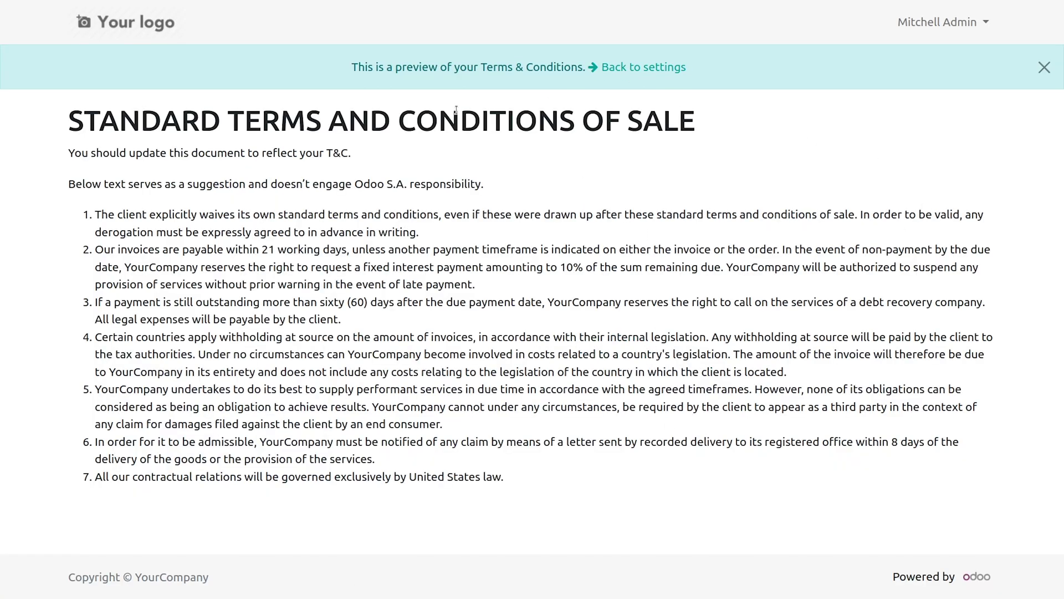
left_click(624, 67)
scroll(691, 449, "down", 5)
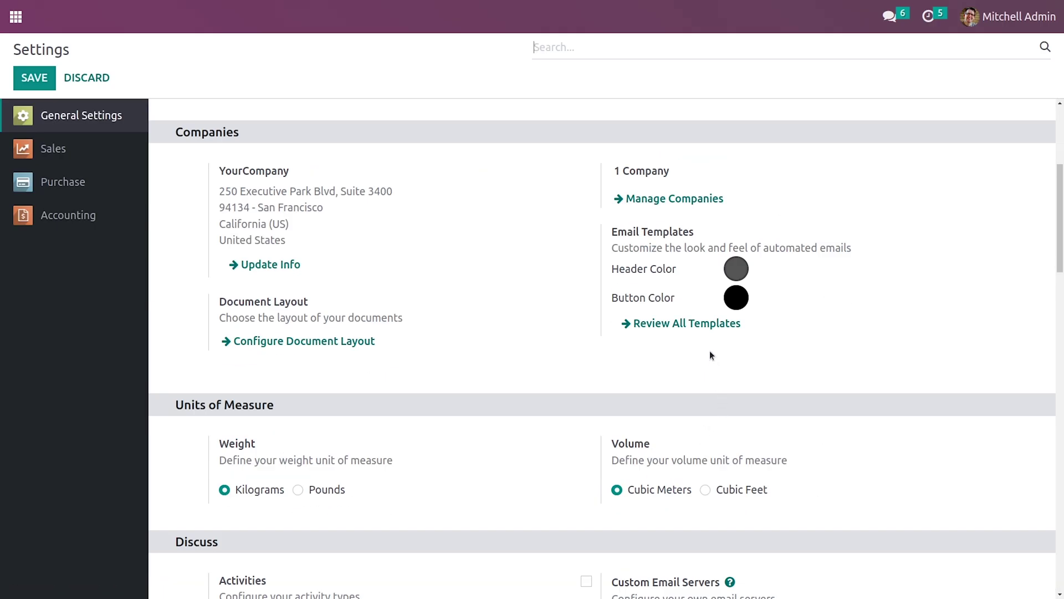
scroll(712, 356, "down", 10)
scroll(717, 416, "up", 4)
scroll(727, 420, "up", 12)
scroll(744, 405, "down", 7)
scroll(741, 405, "down", 16)
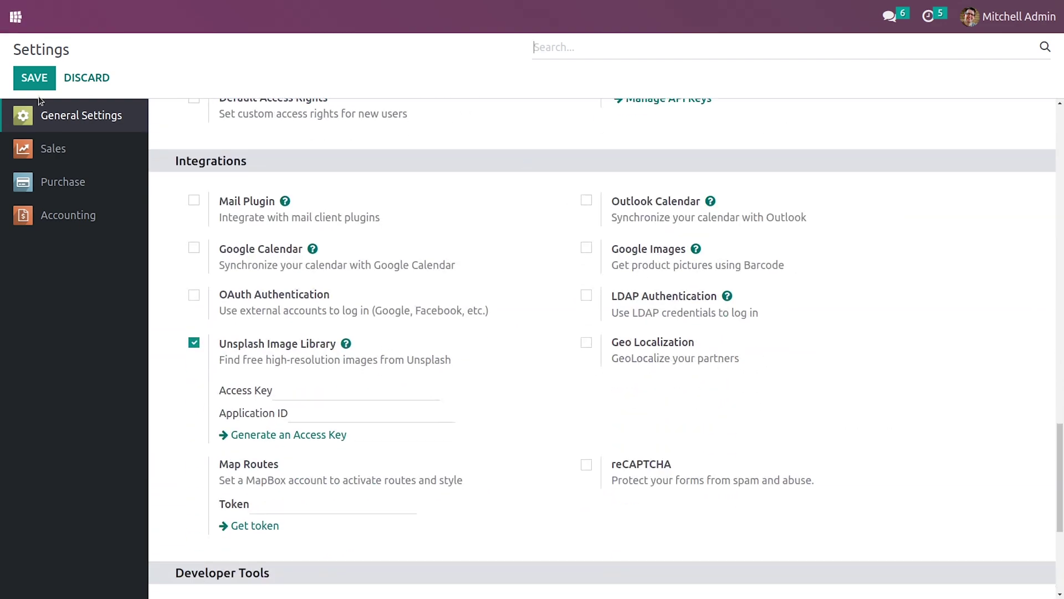
left_click(41, 79)
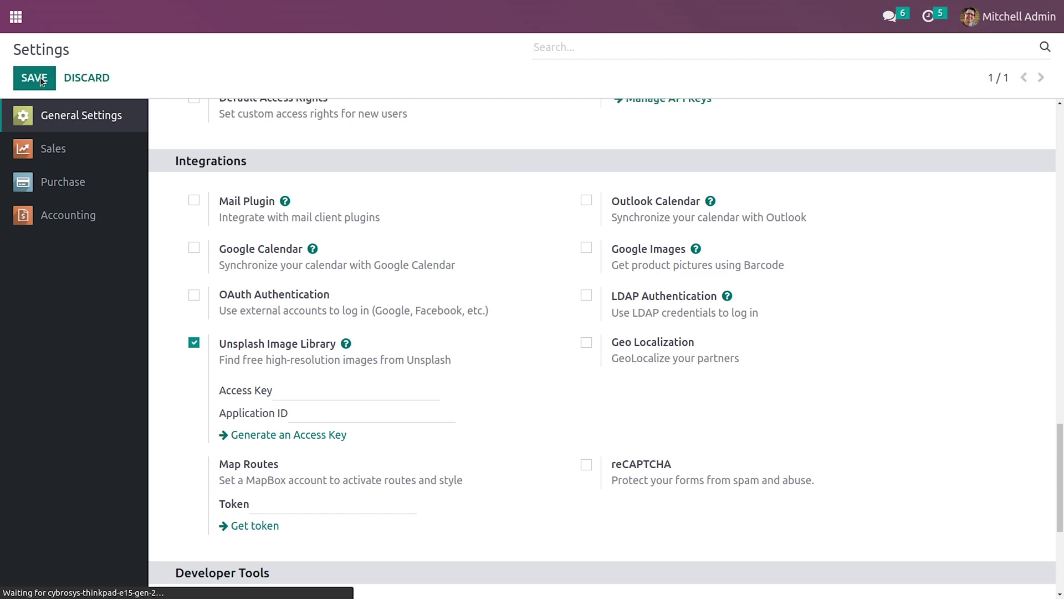
scroll(641, 263, "down", 15)
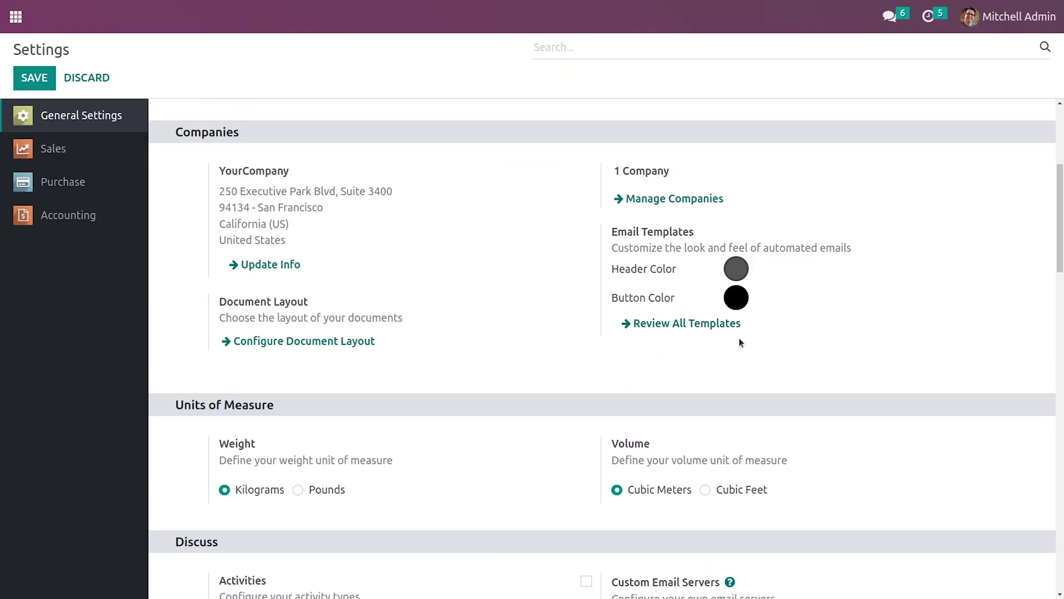
scroll(739, 339, "down", 15)
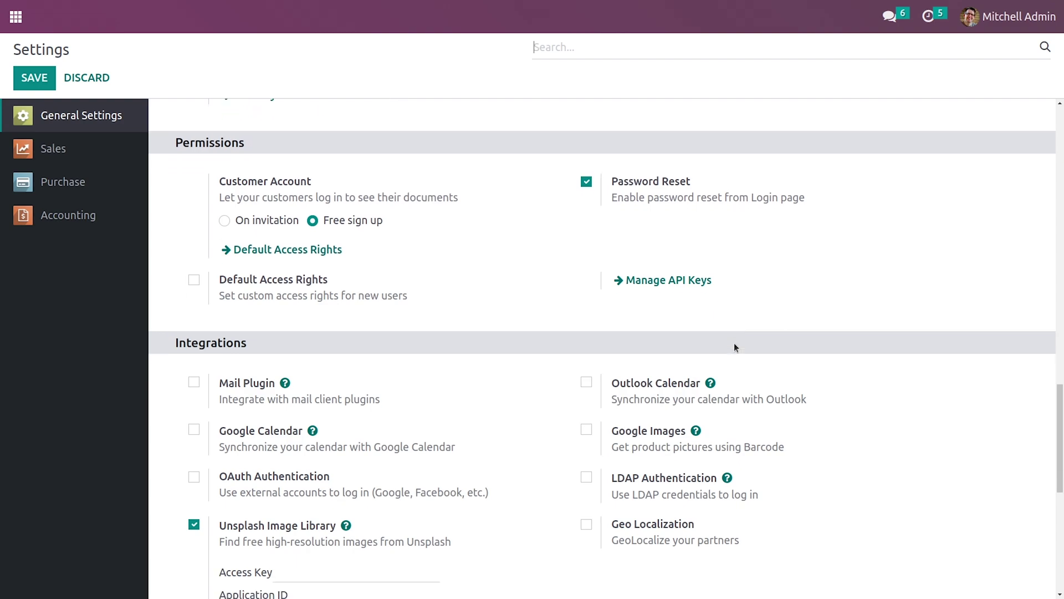
scroll(721, 333, "up", 10)
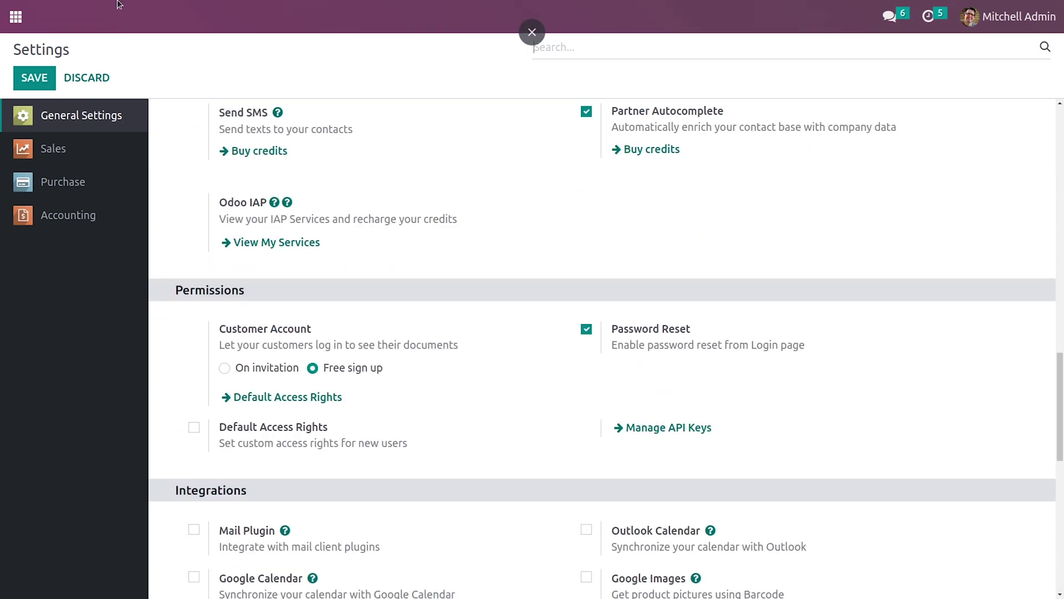
left_click(15, 18)
left_click(699, 102)
left_click(476, 18)
left_click(504, 47)
scroll(729, 310, "down", 15)
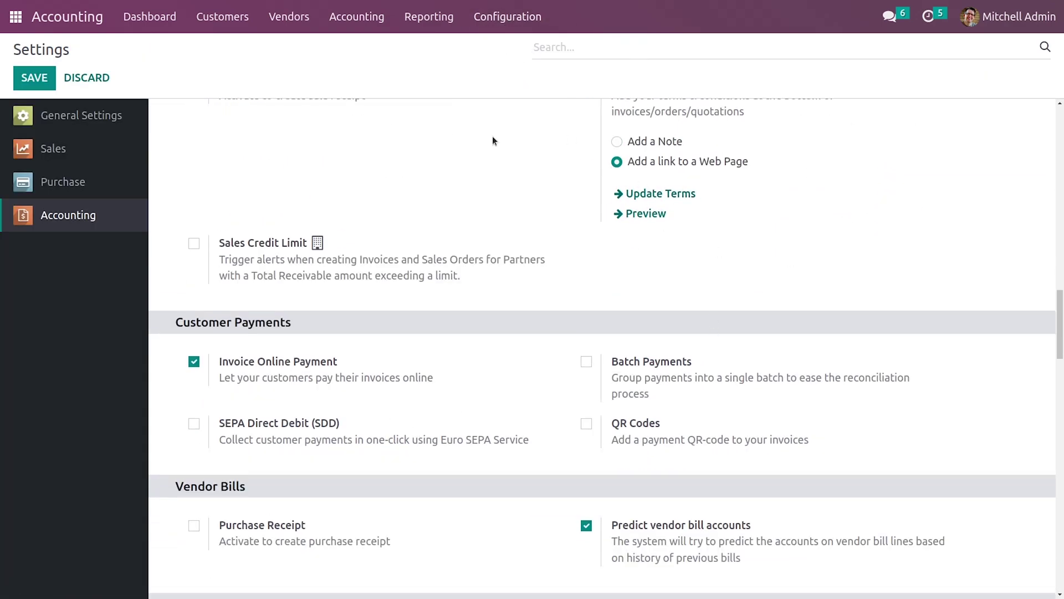
left_click(17, 21)
left_click(17, 21)
Start a new Sales quotation and choose its customer.
left_click(16, 17)
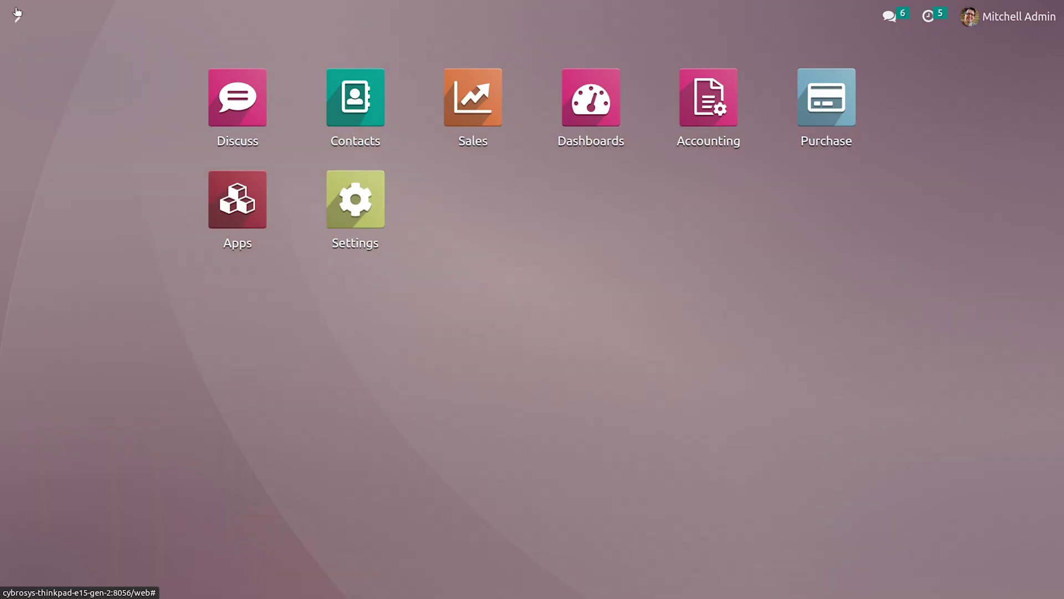
left_click(446, 83)
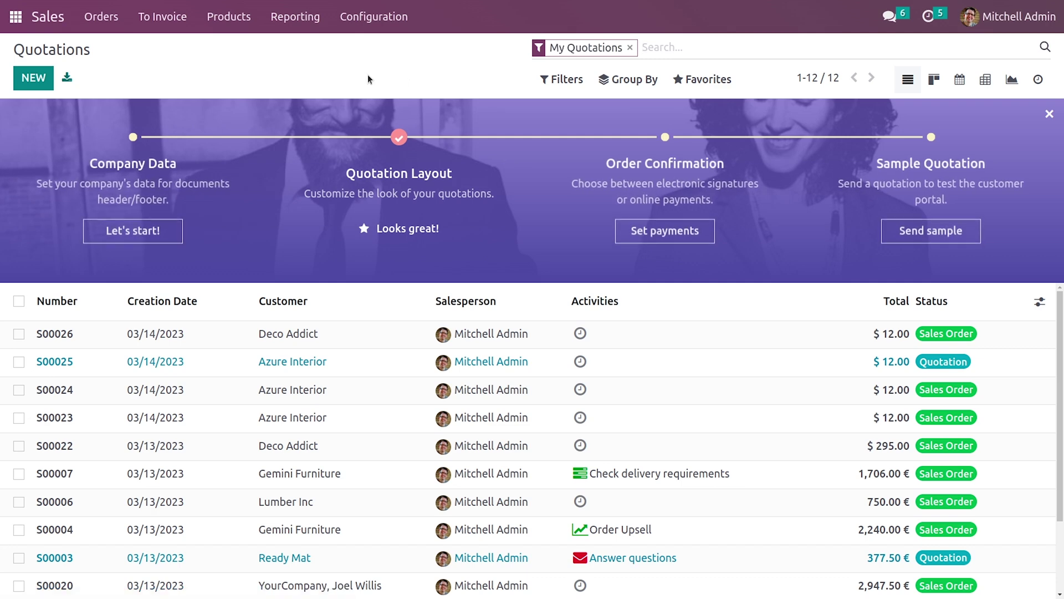
left_click(33, 79)
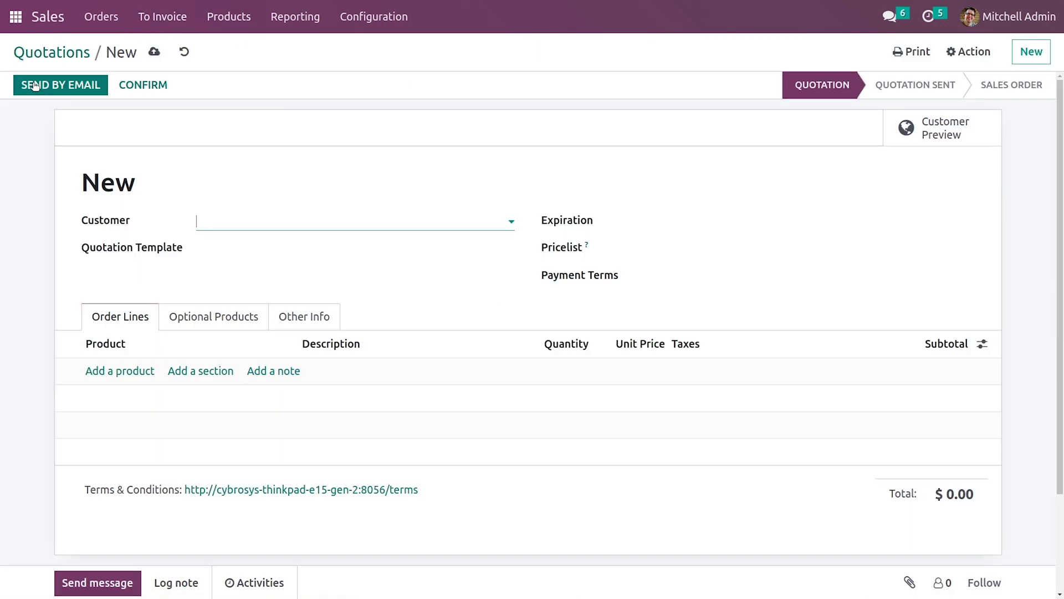
left_click(243, 220)
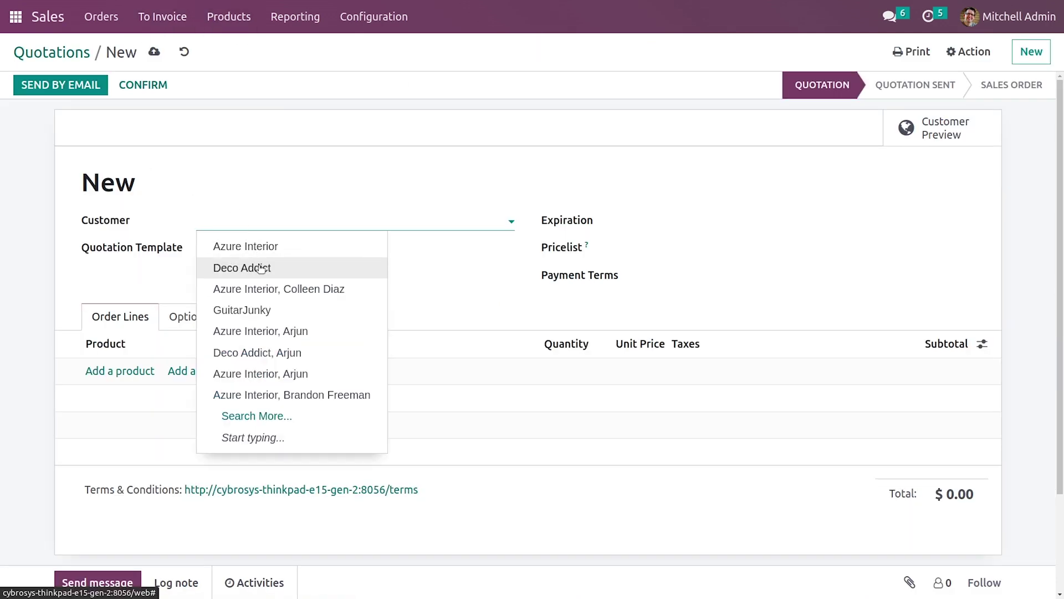
left_click(256, 268)
Add one Chair floor protection and confirm the quotation as sales order S00027.
left_click(120, 392)
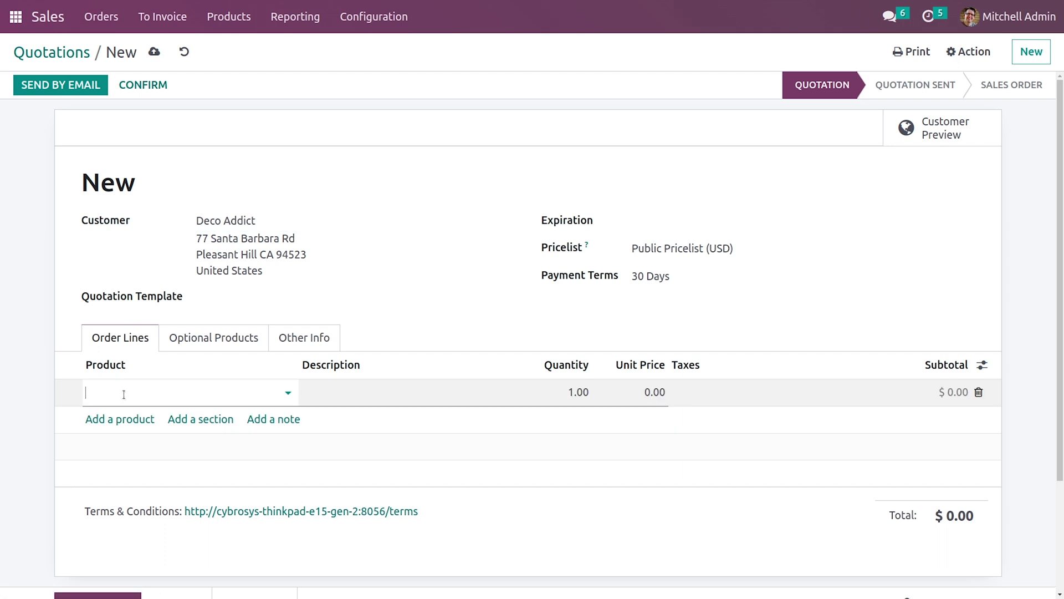
left_click(121, 393)
left_click(198, 221)
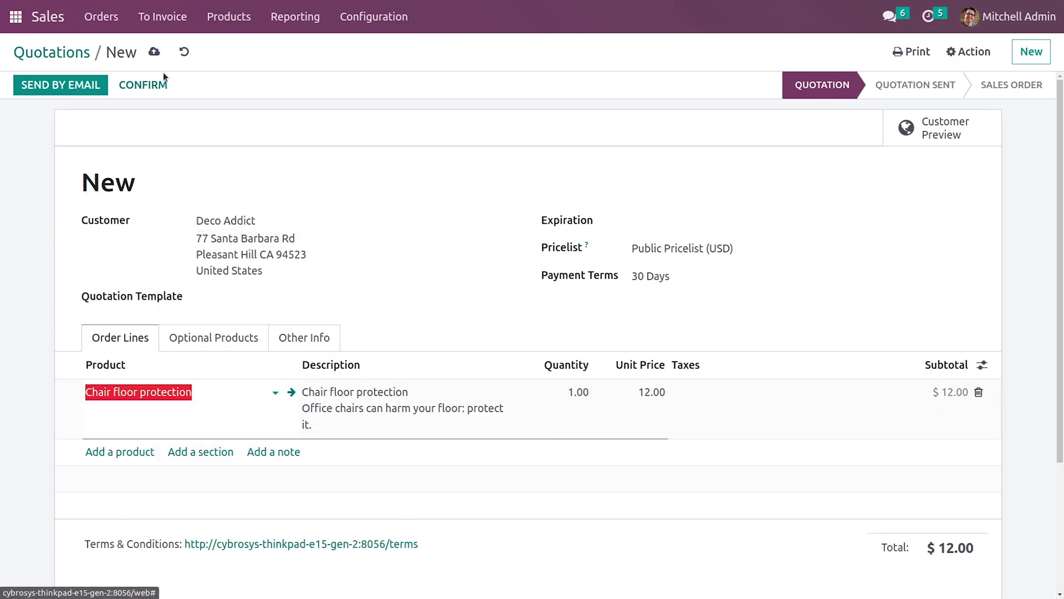
left_click(148, 84)
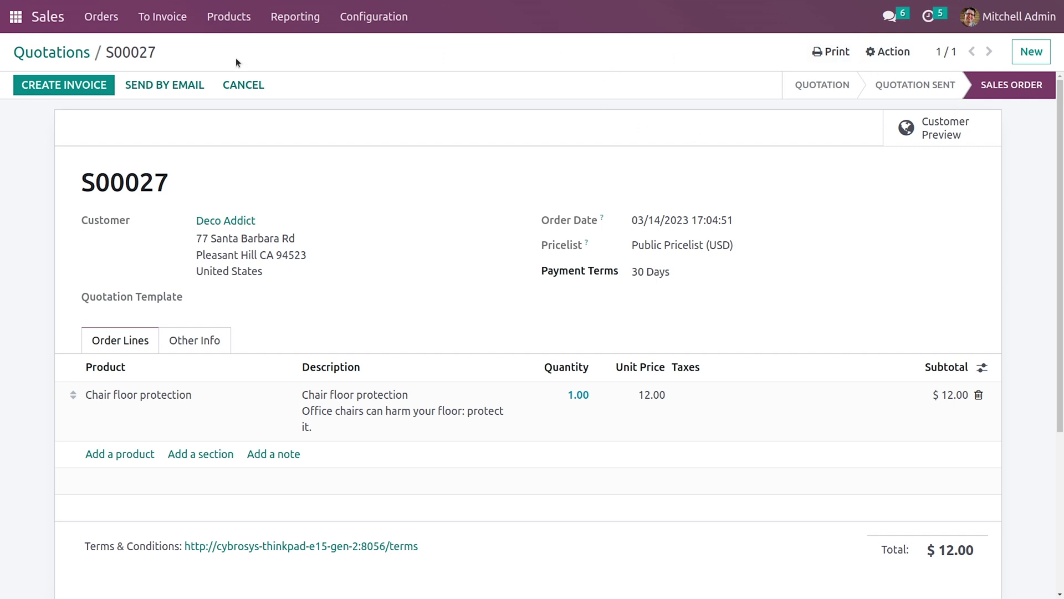
left_click(85, 89)
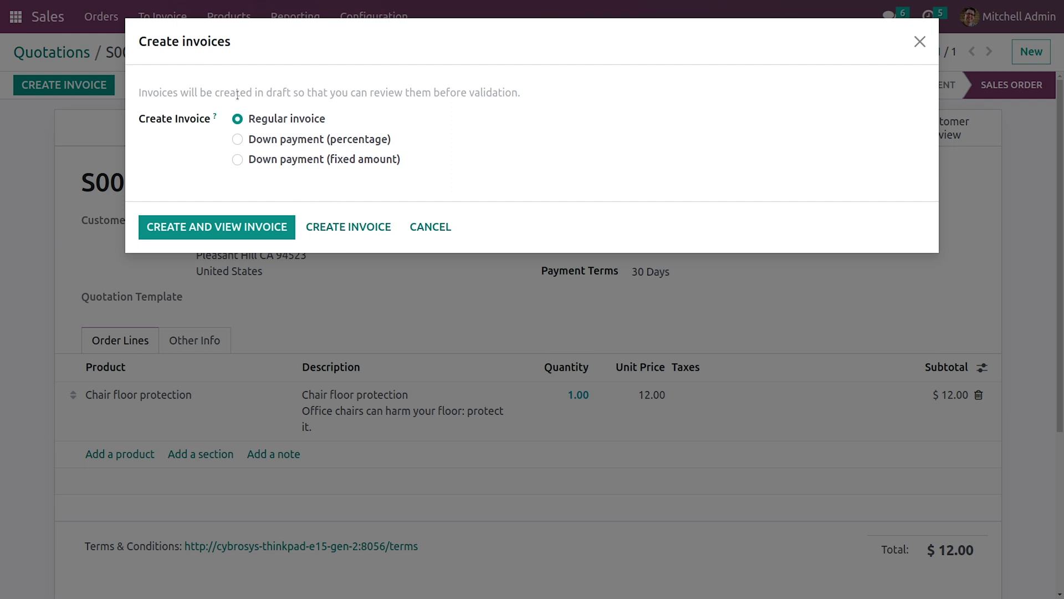
Create and view a Regular invoice for S00027, then post it as INV/2023/00012.
left_click(224, 229)
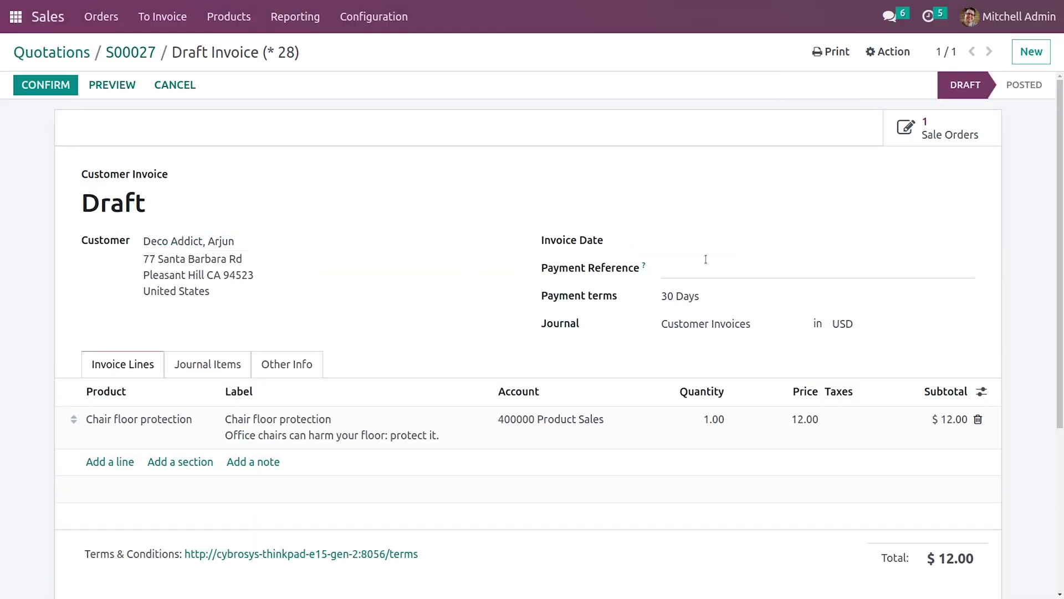
scroll(707, 270, "down", 3)
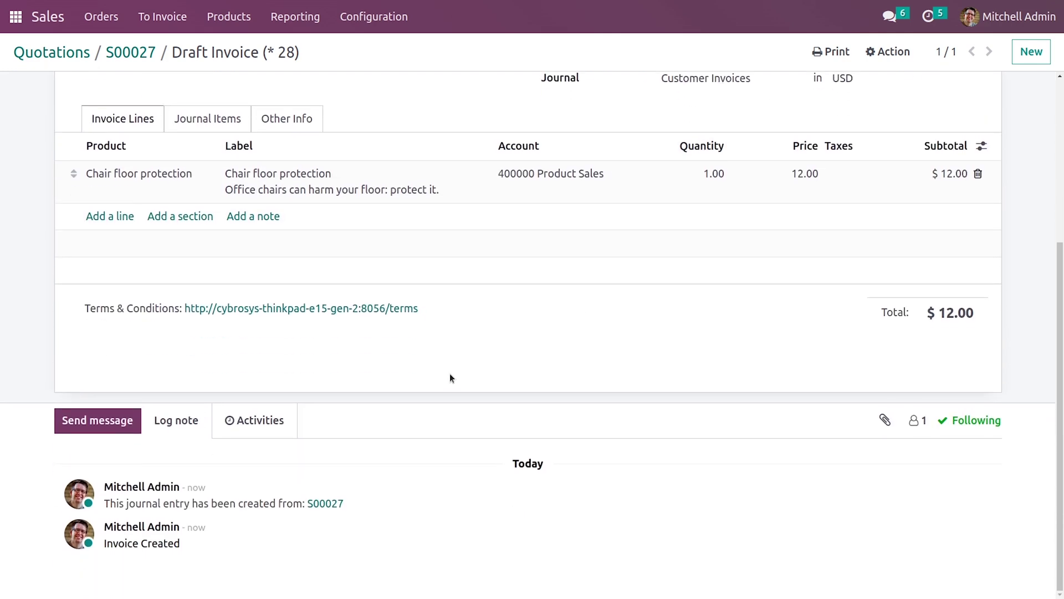
scroll(451, 373, "up", 5)
left_click(73, 88)
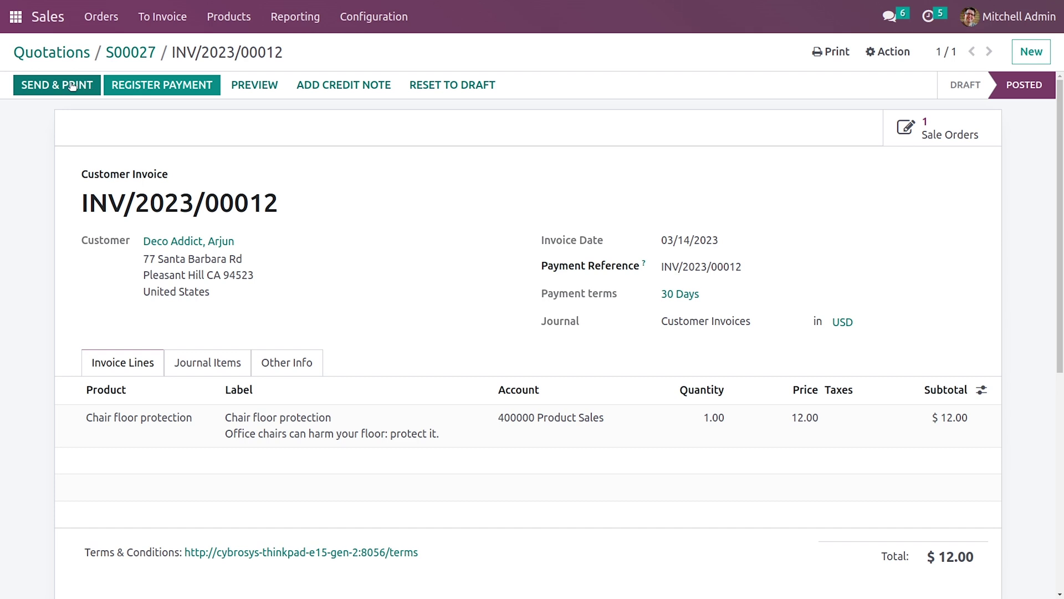
Generate the INV/2023/00012 PDF via Send & Print and follow its terms & conditions link.
left_click(71, 85)
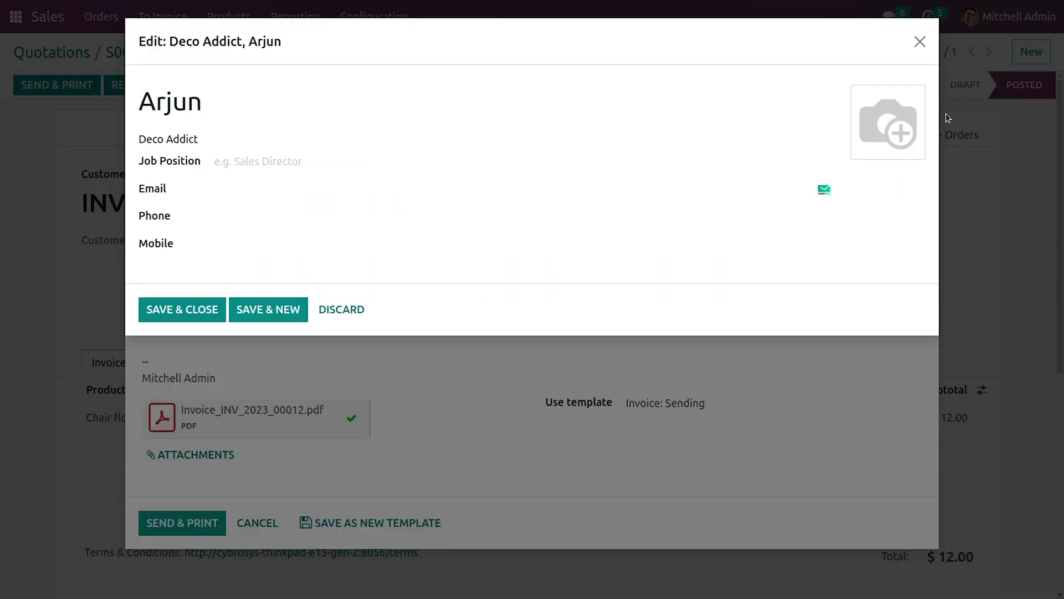
left_click(326, 312)
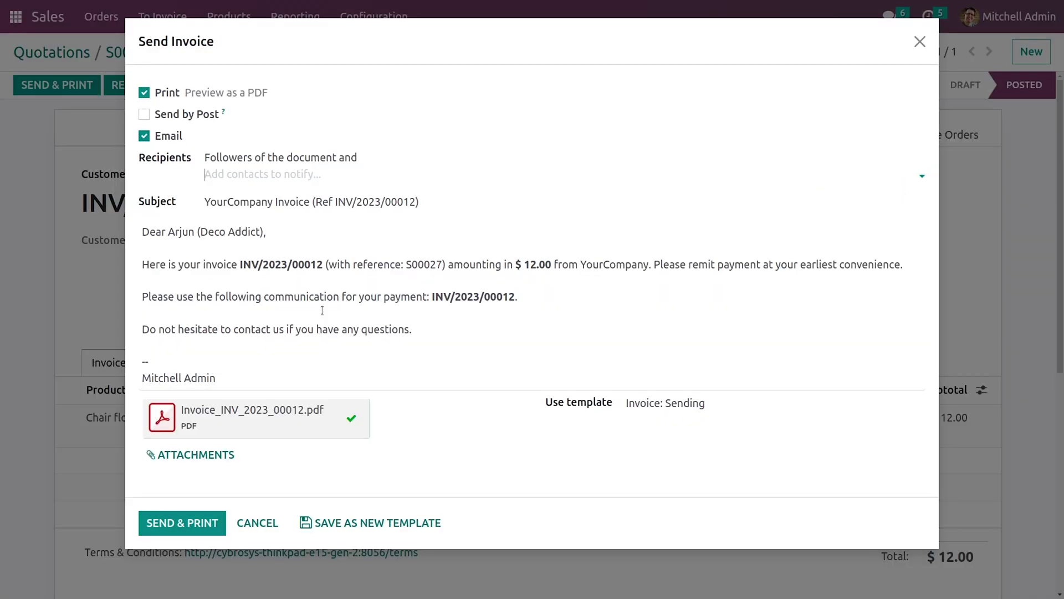
left_click(162, 527)
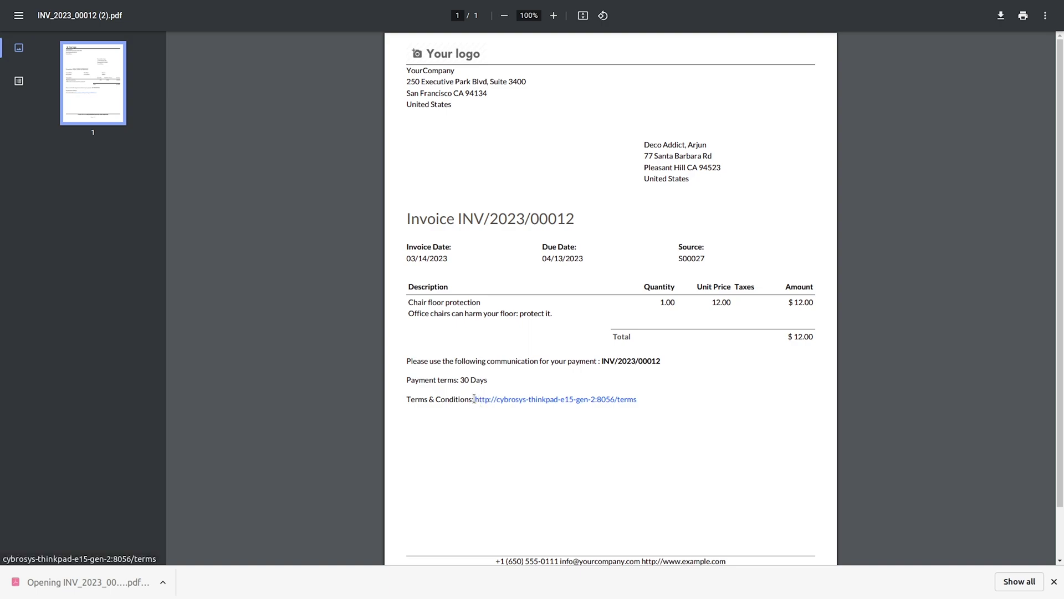
left_click(494, 399)
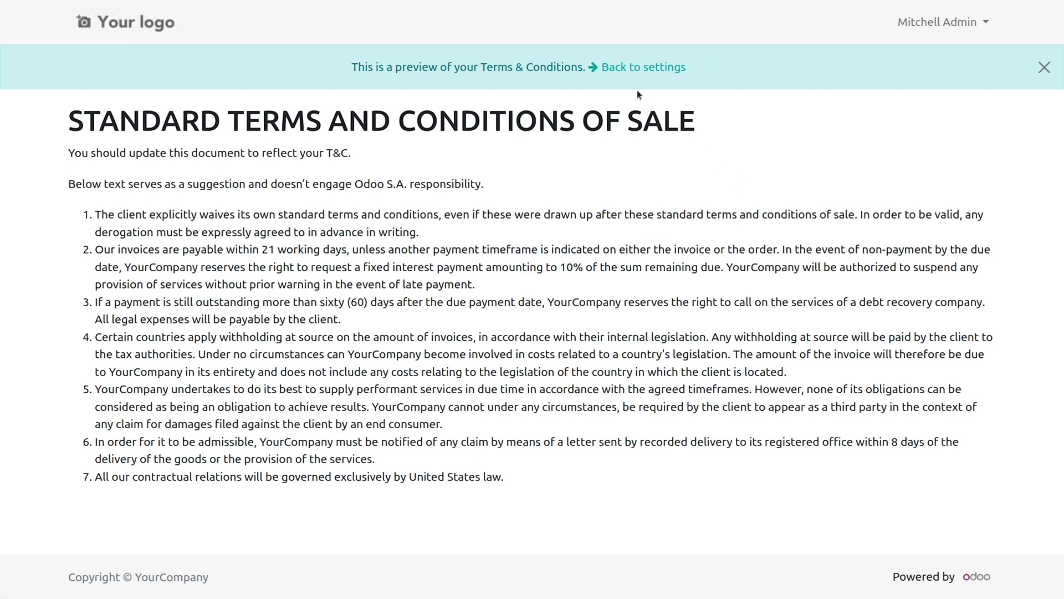
Return from the Terms & Conditions page to General Settings, then to the home app menu.
left_click(635, 75)
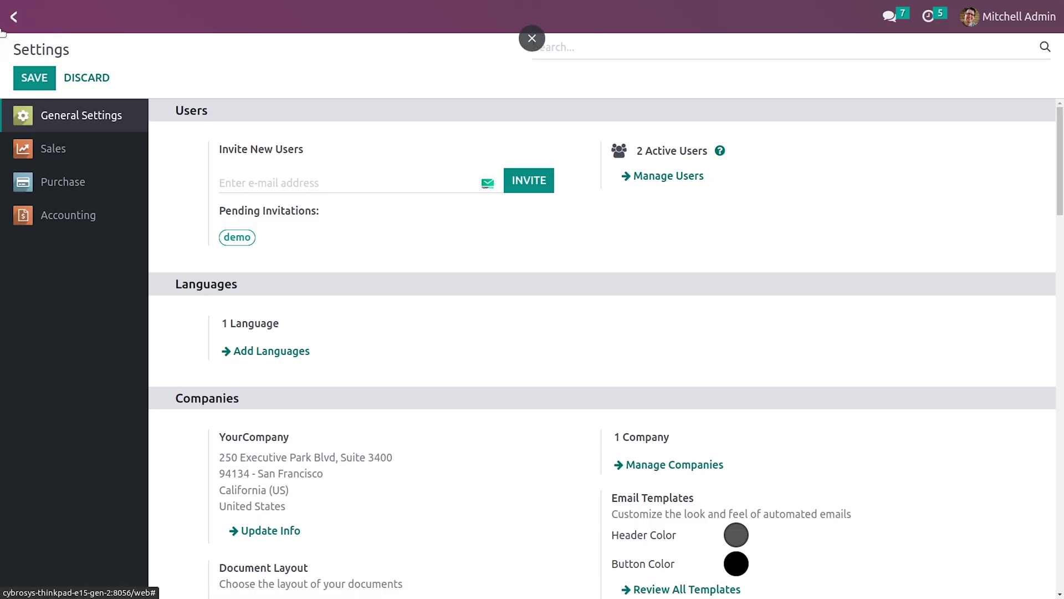
left_click(15, 17)
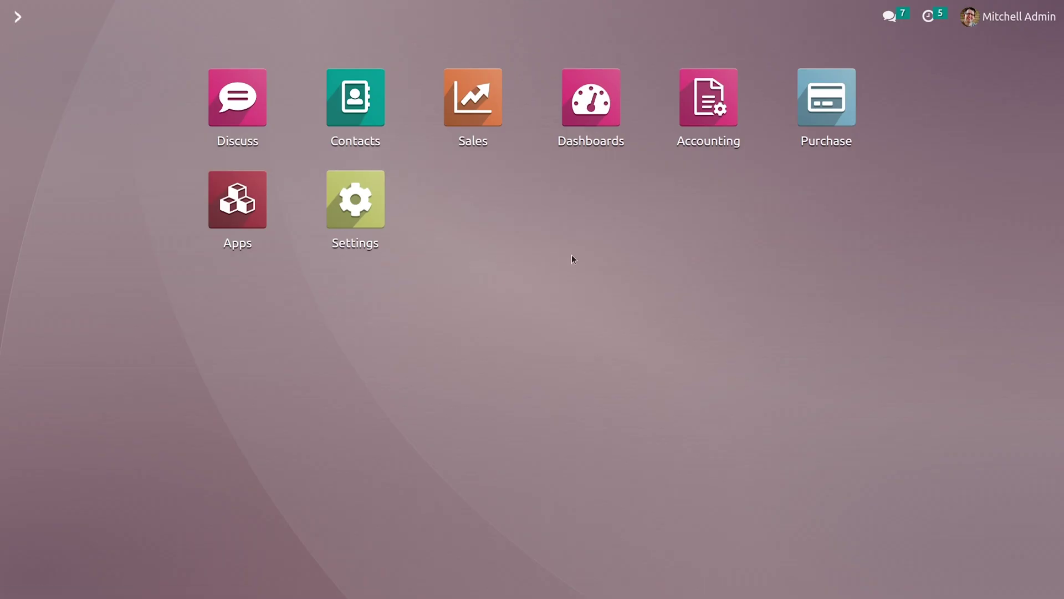